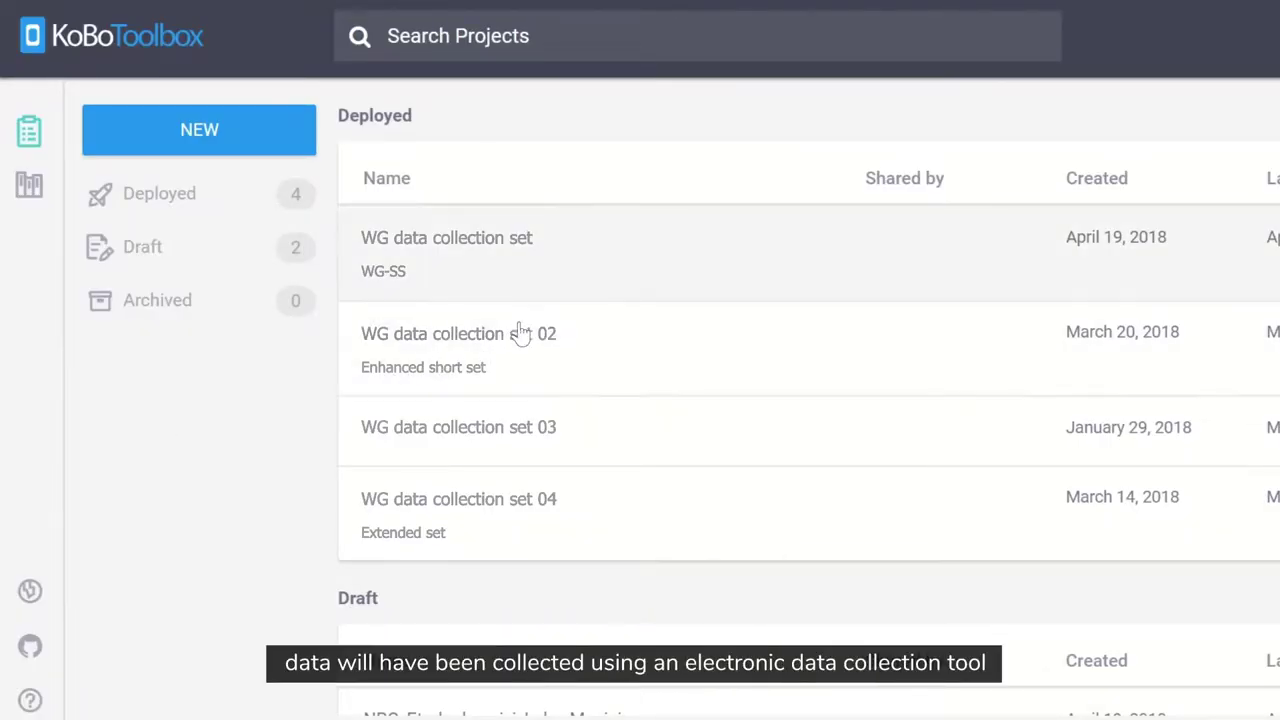
- Create a new XLS export of the WG data collection set submissions and download it
click(522, 249)
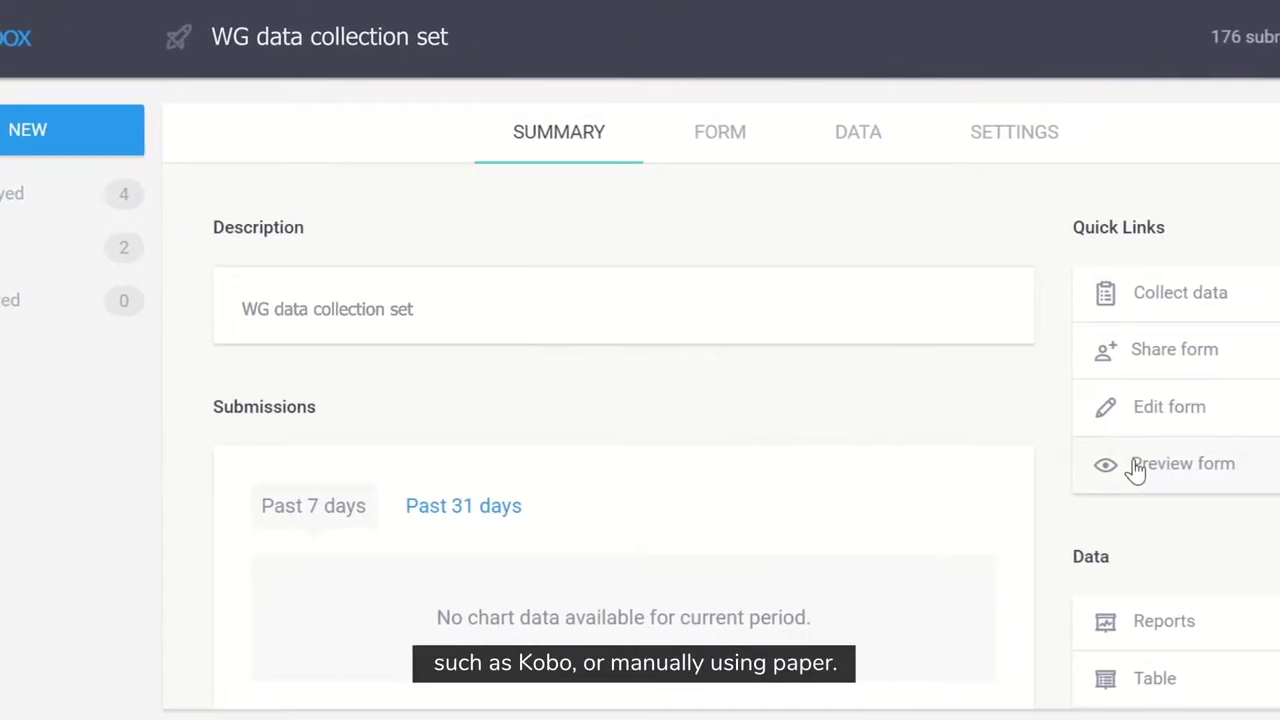
scroll(1221, 466, down, 3)
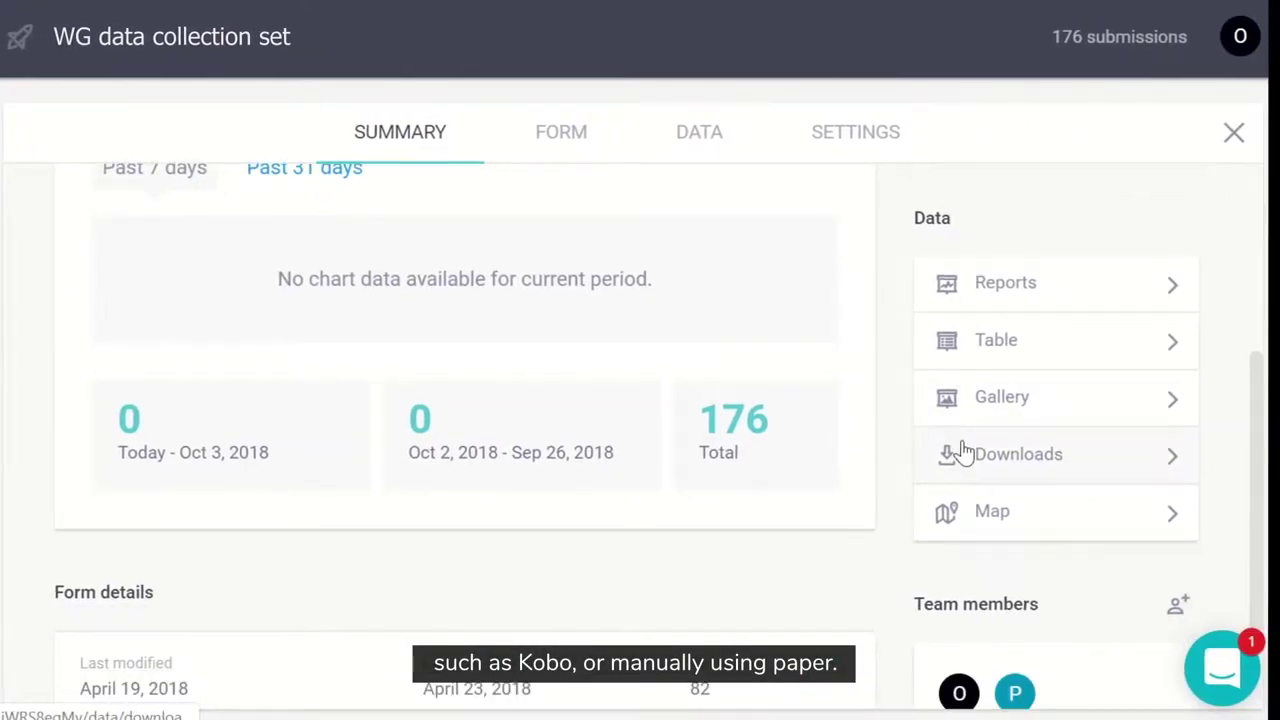
click(962, 452)
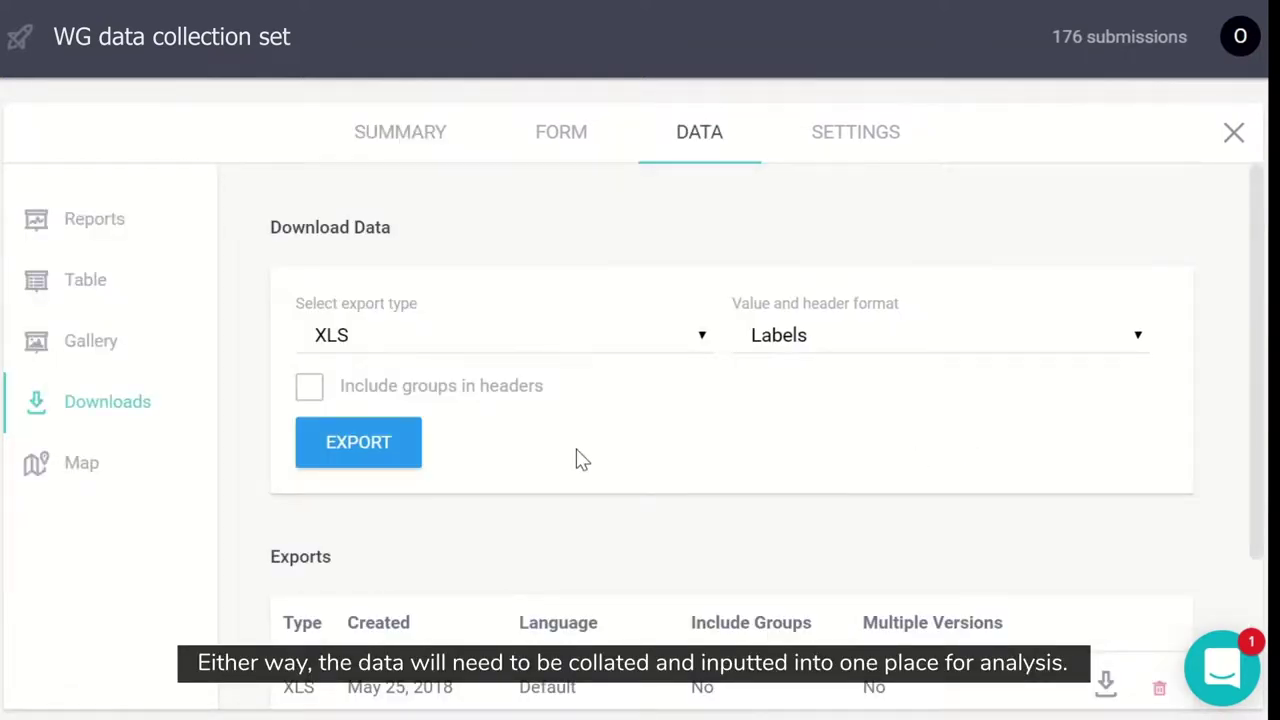
scroll(540, 418, down, 1)
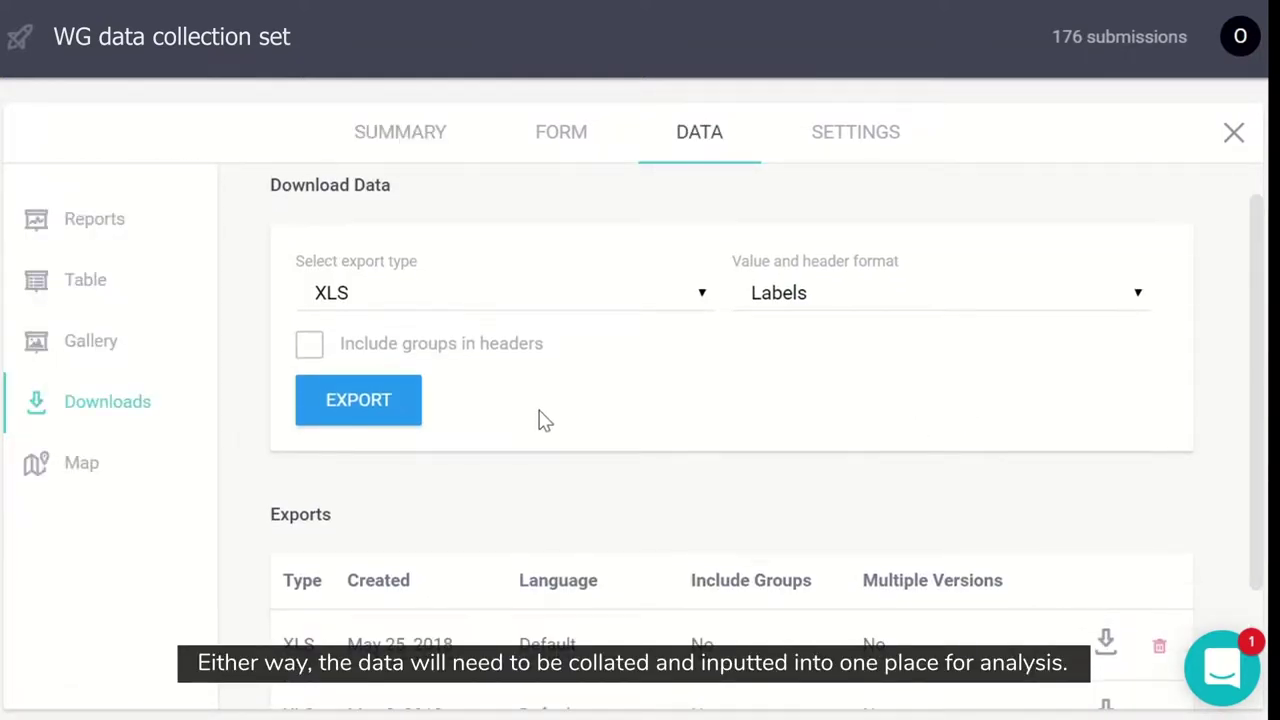
click(358, 400)
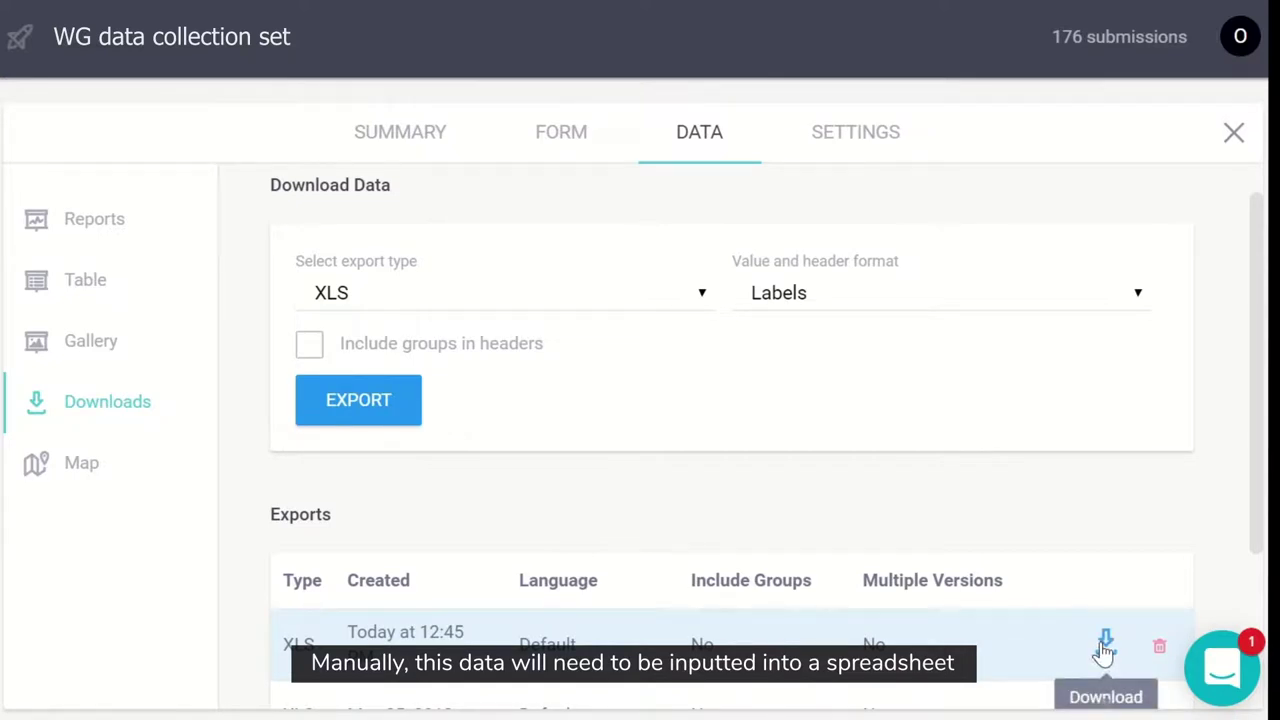
click(1105, 645)
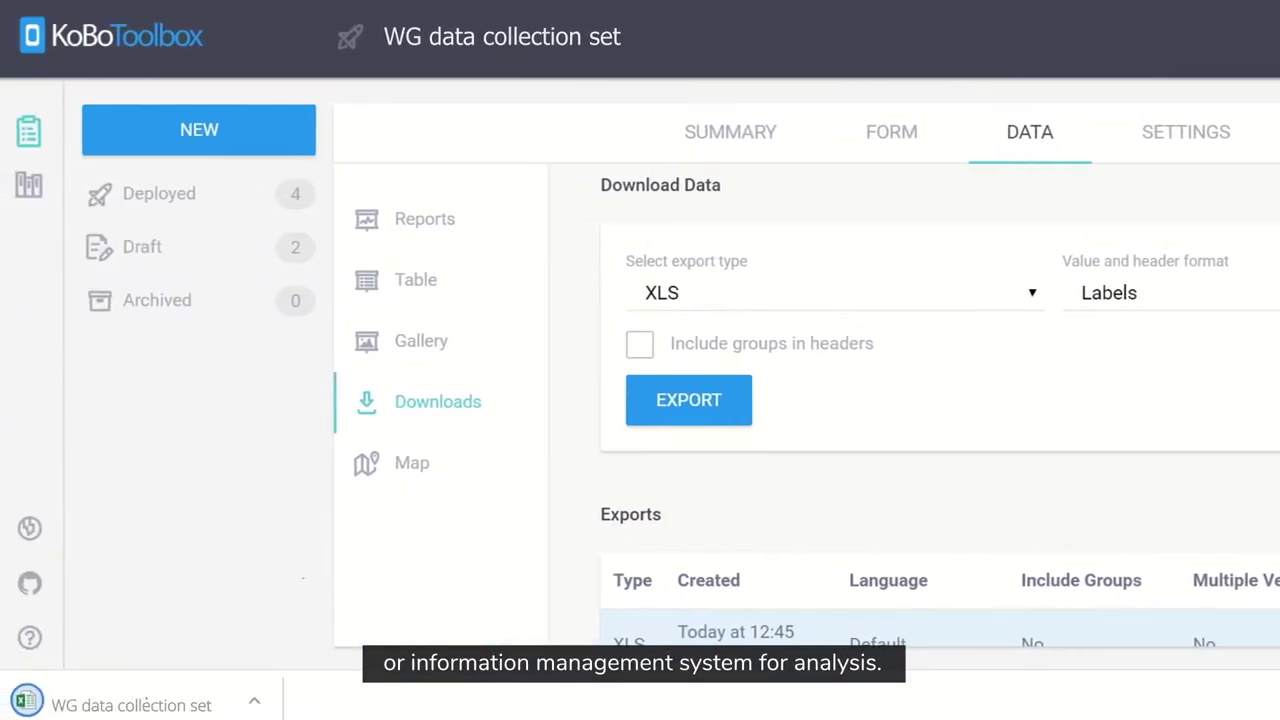
- Open the downloaded WG data collection set export in Excel
click(133, 700)
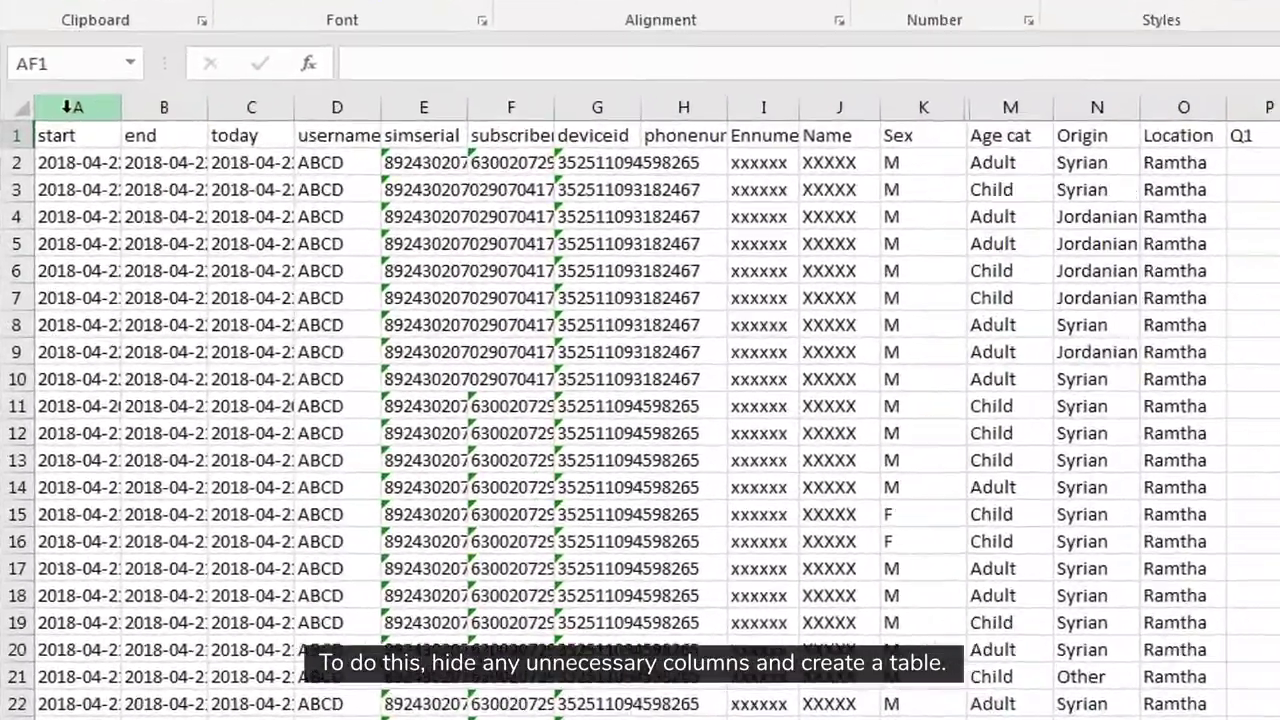
- Hide columns A through I
click(66, 147)
shift+click(636, 147)
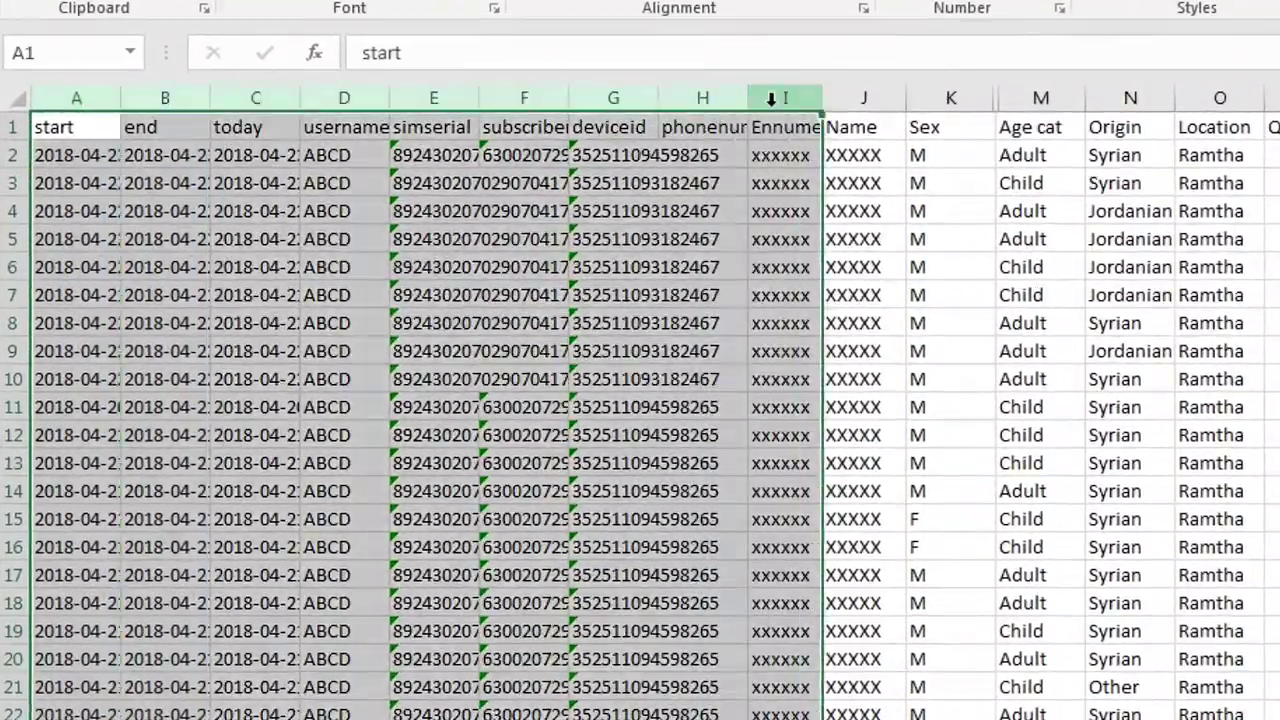
right_click(771, 97)
click(829, 465)
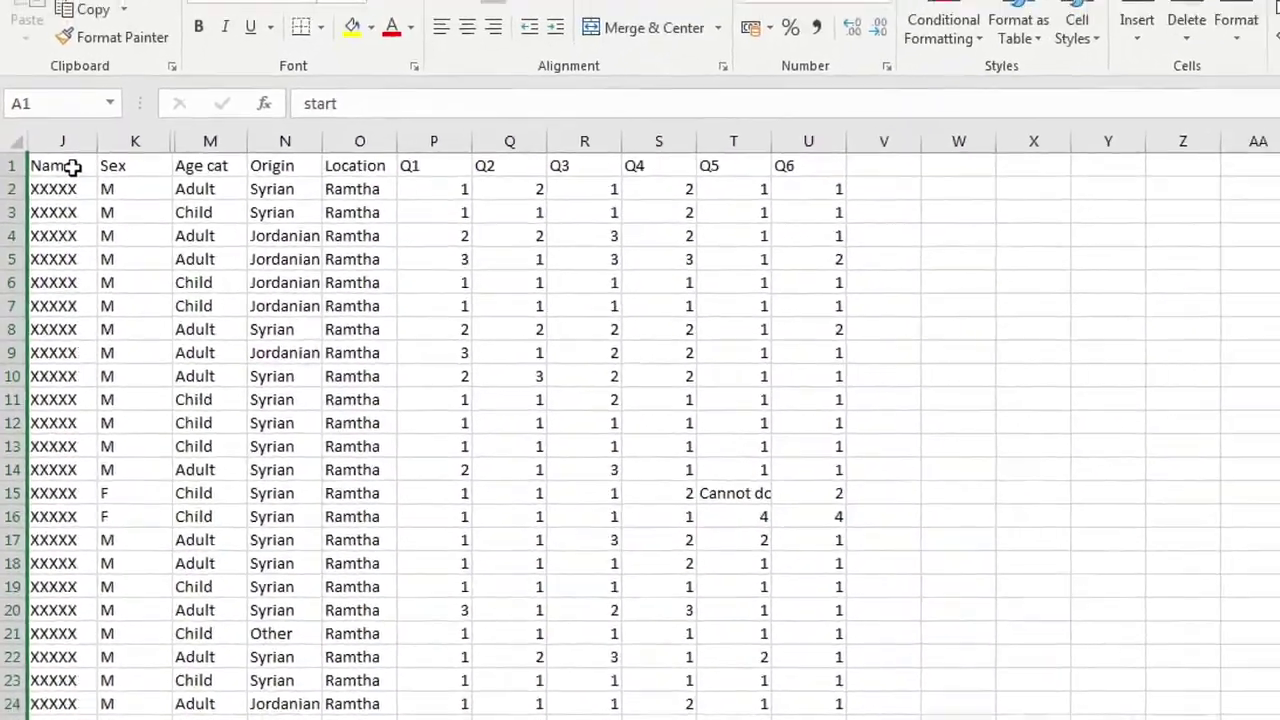
- Format the data range J1:U3188 as a table with headers
click(63, 127)
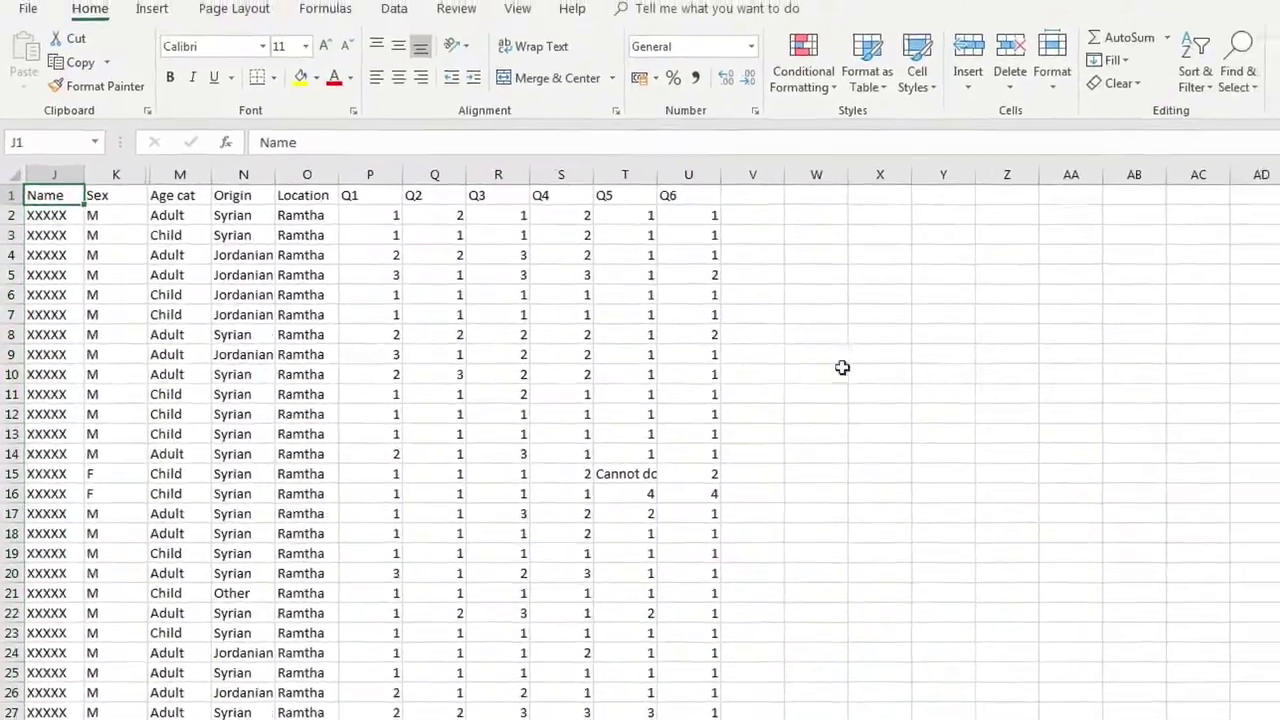
drag(1272, 202, 1272, 600)
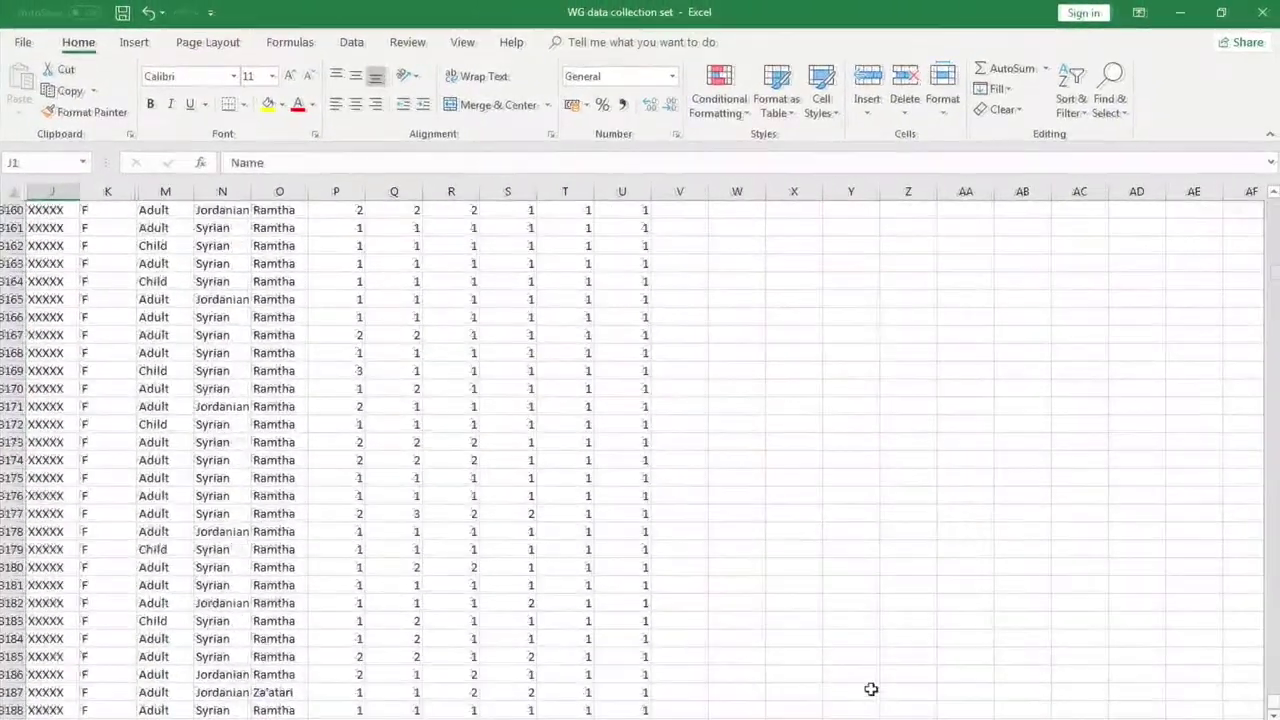
shift+click(635, 708)
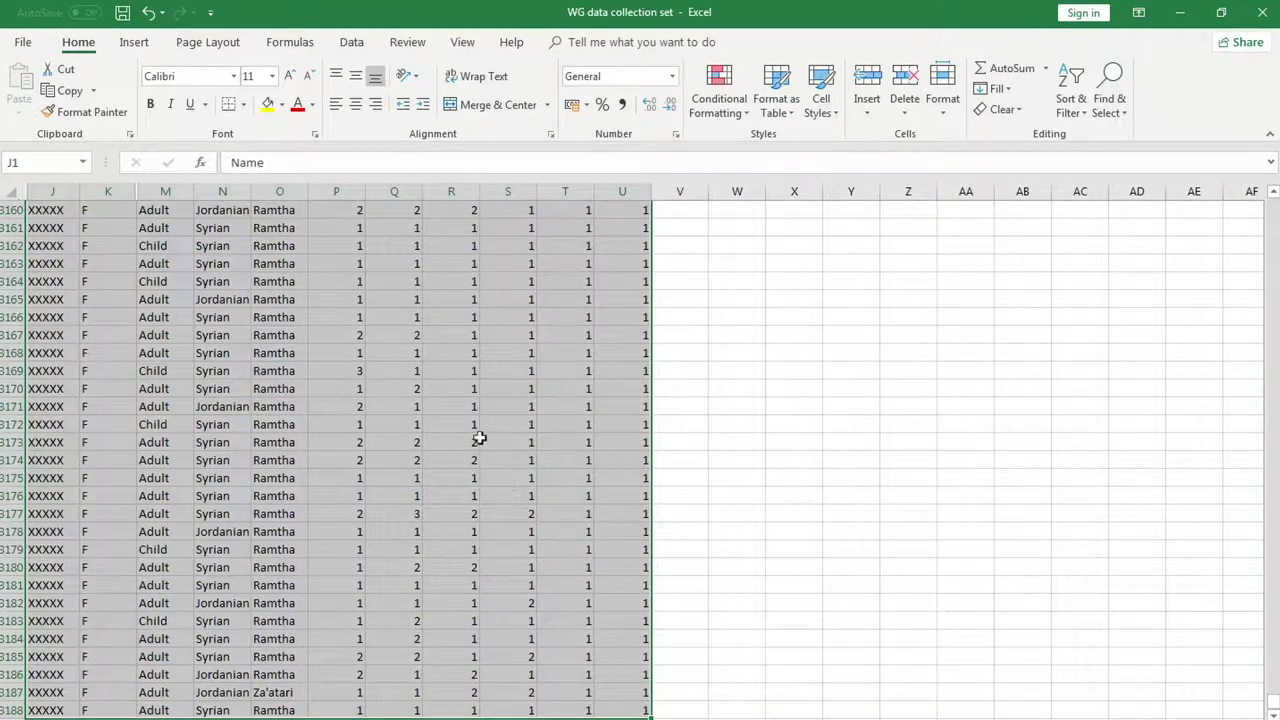
click(134, 42)
click(150, 82)
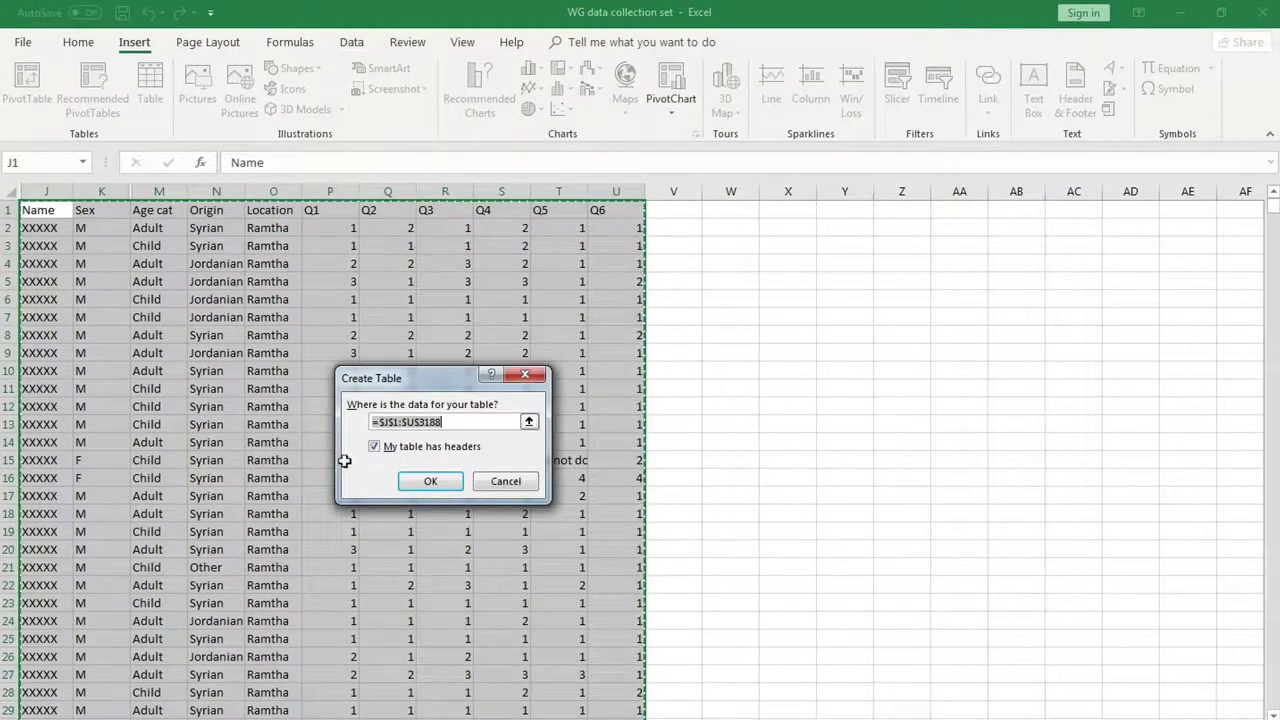
click(430, 481)
click(750, 465)
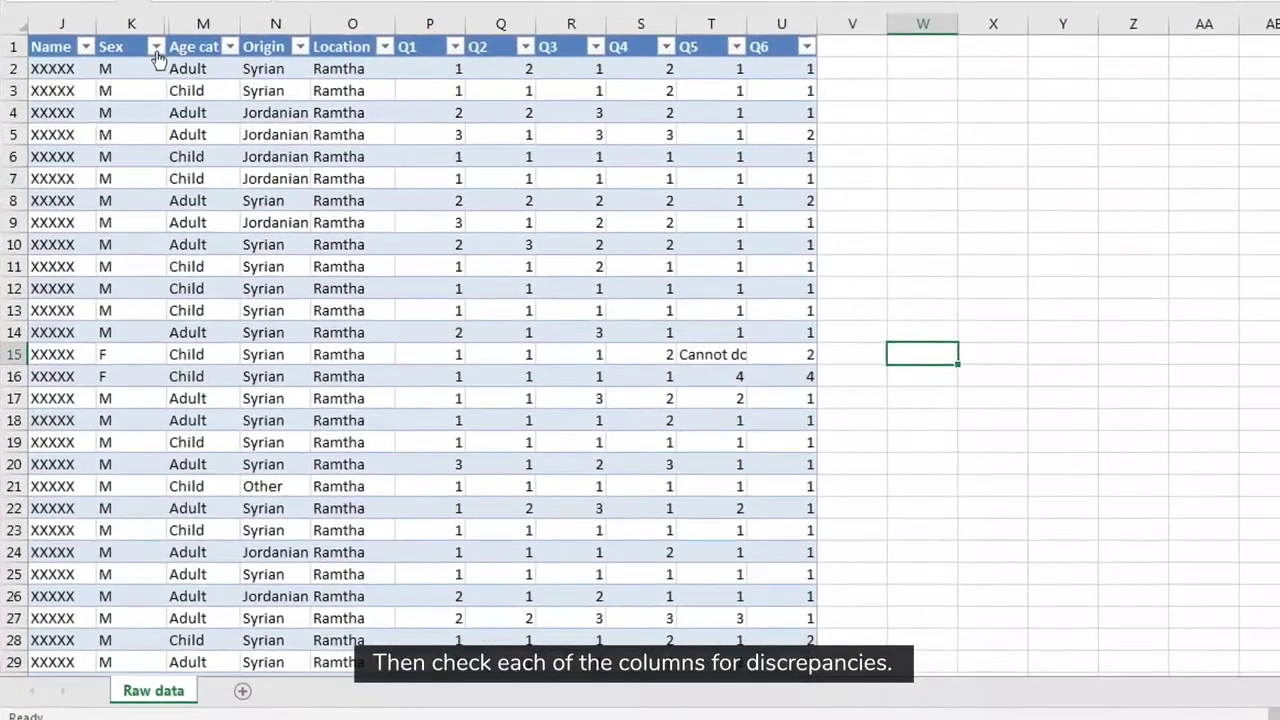
- Delete the record with a blank Sex value, then clear the Sex filter
click(153, 63)
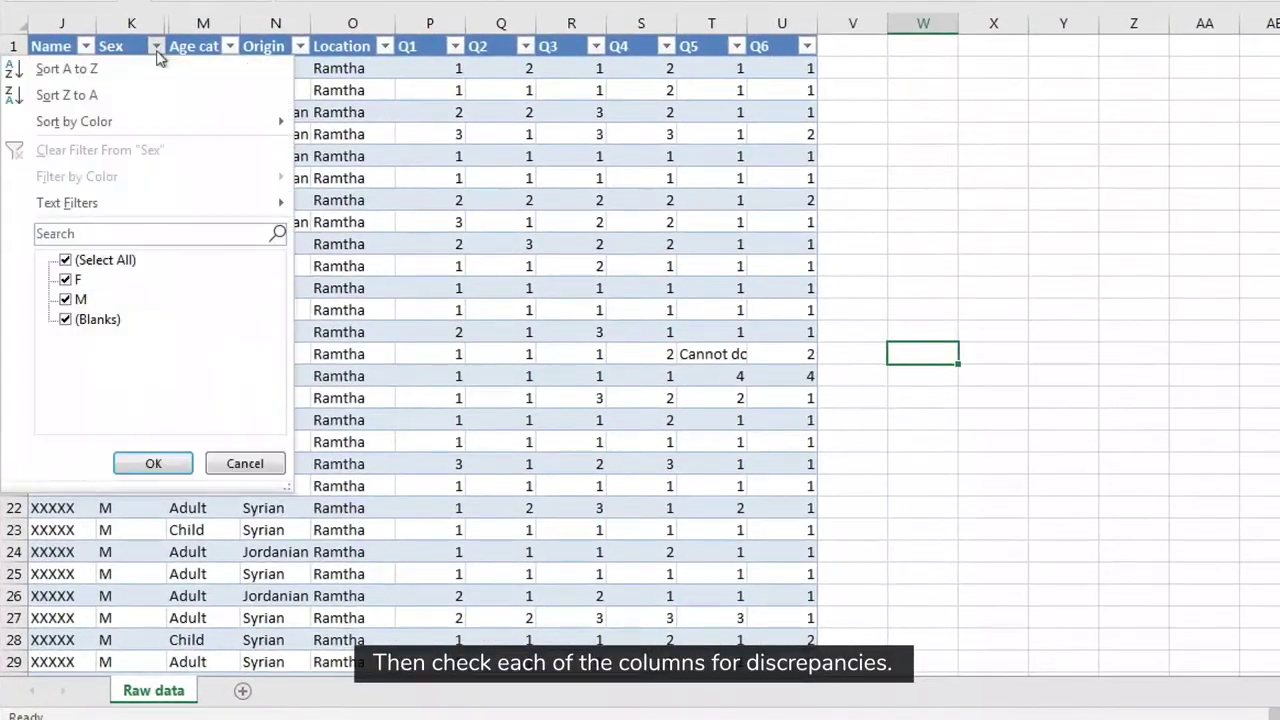
click(92, 262)
click(88, 321)
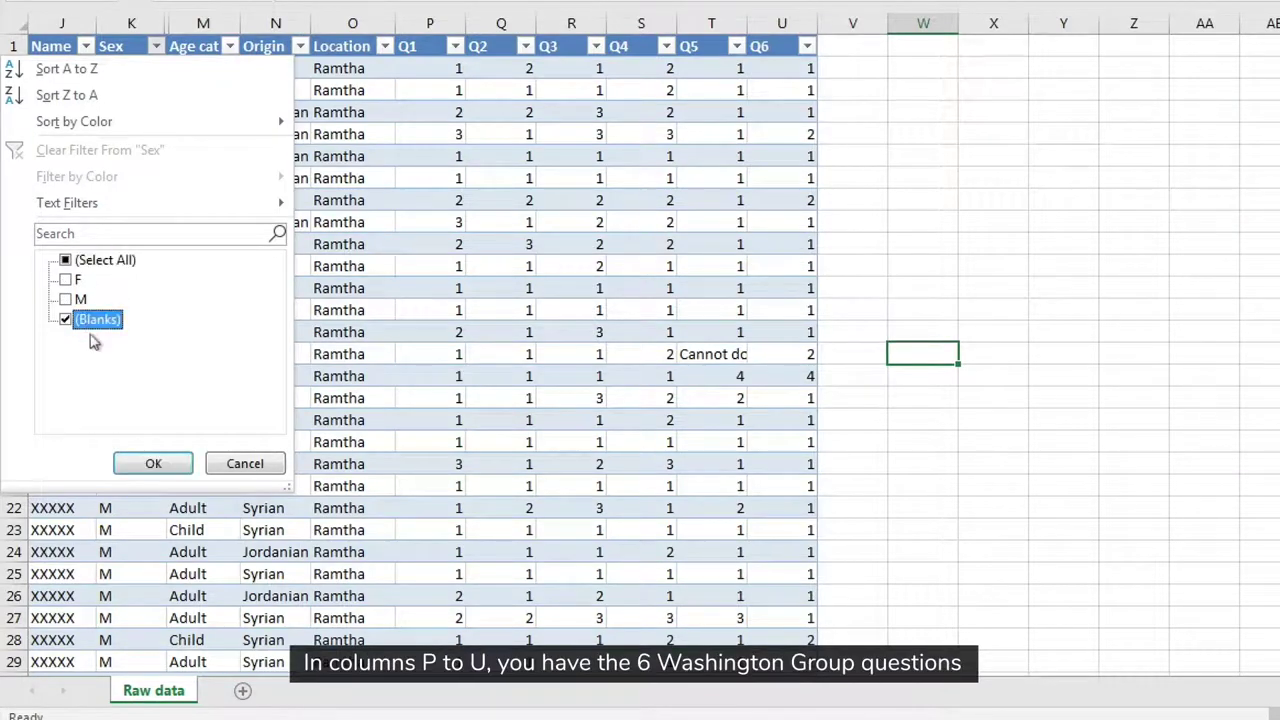
click(150, 464)
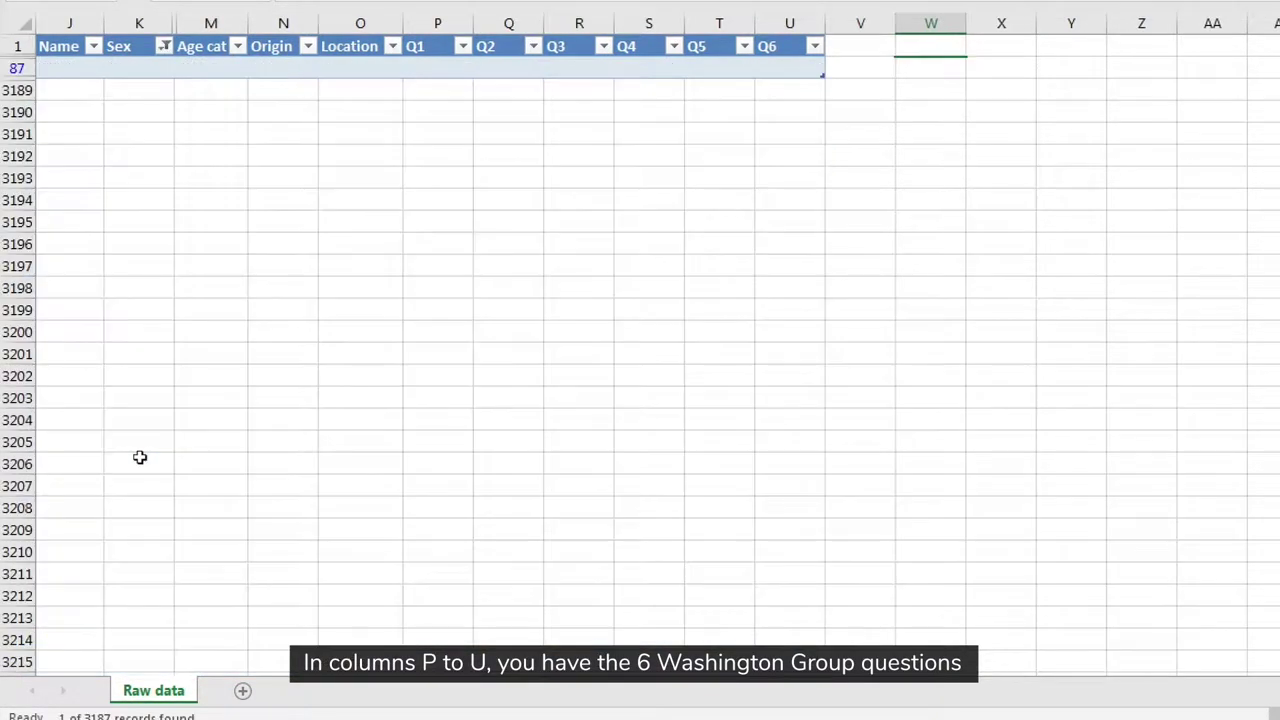
right_click(17, 68)
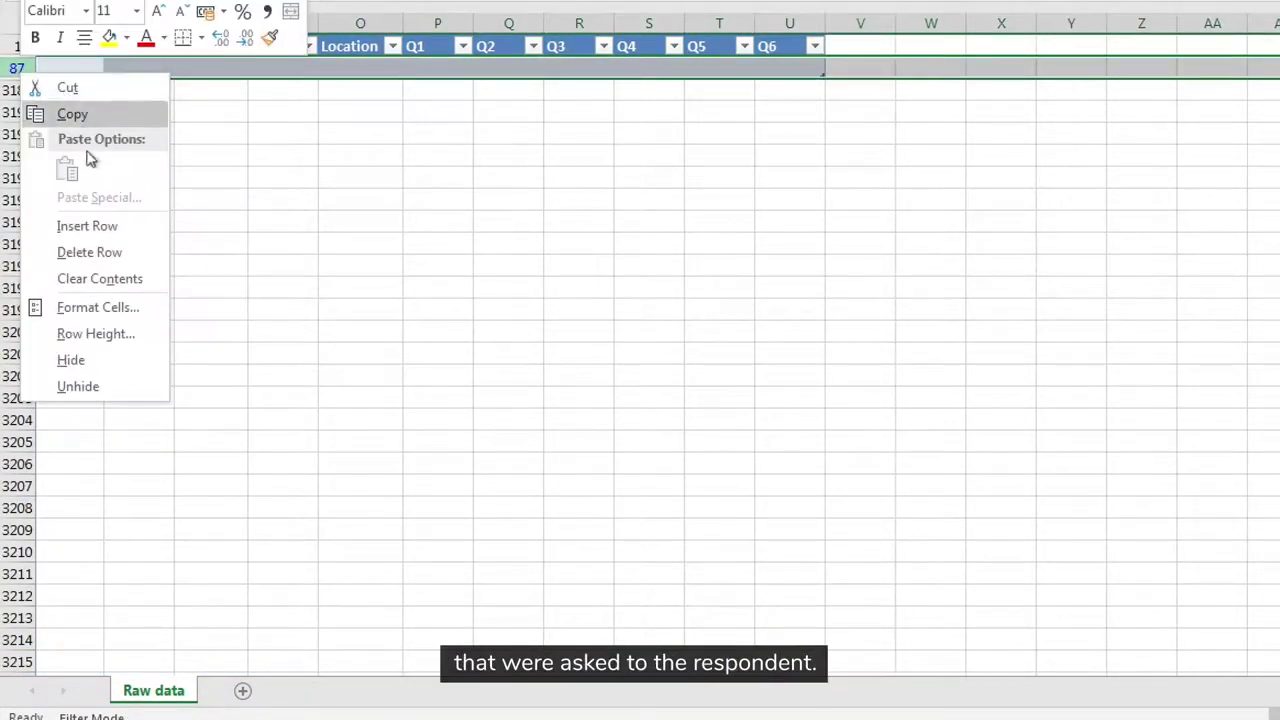
click(79, 253)
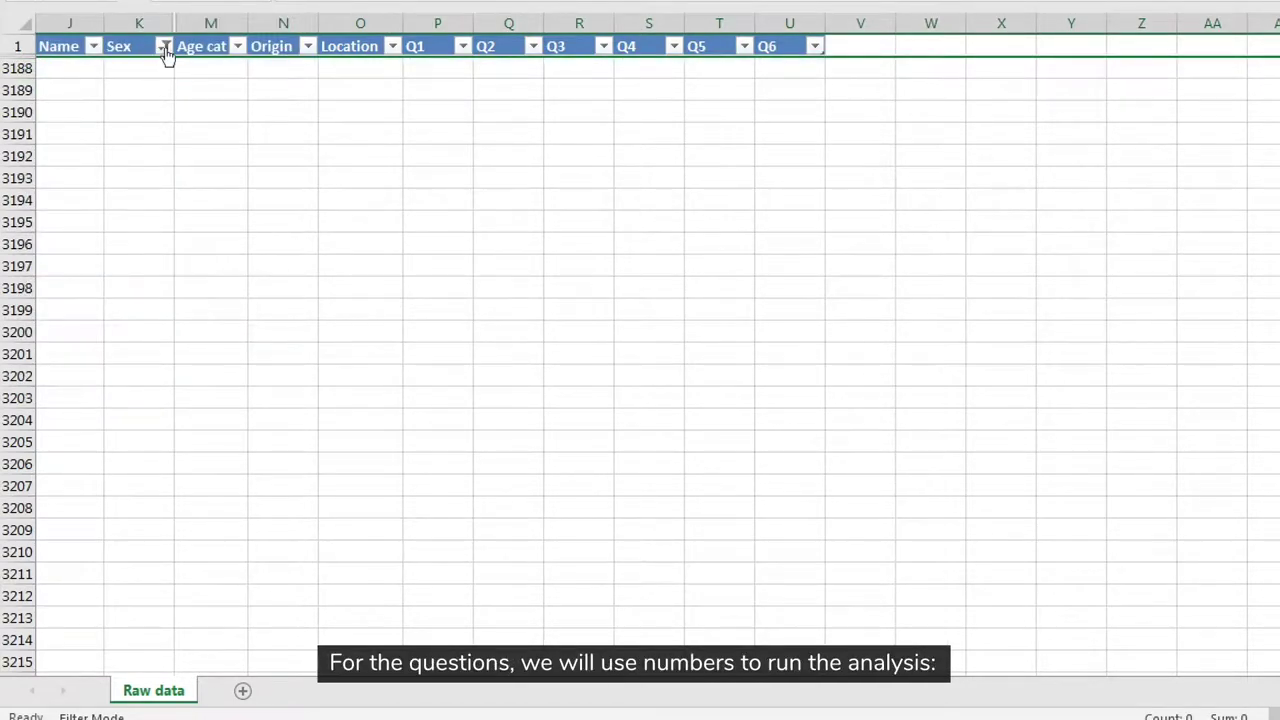
click(164, 47)
click(92, 261)
click(153, 462)
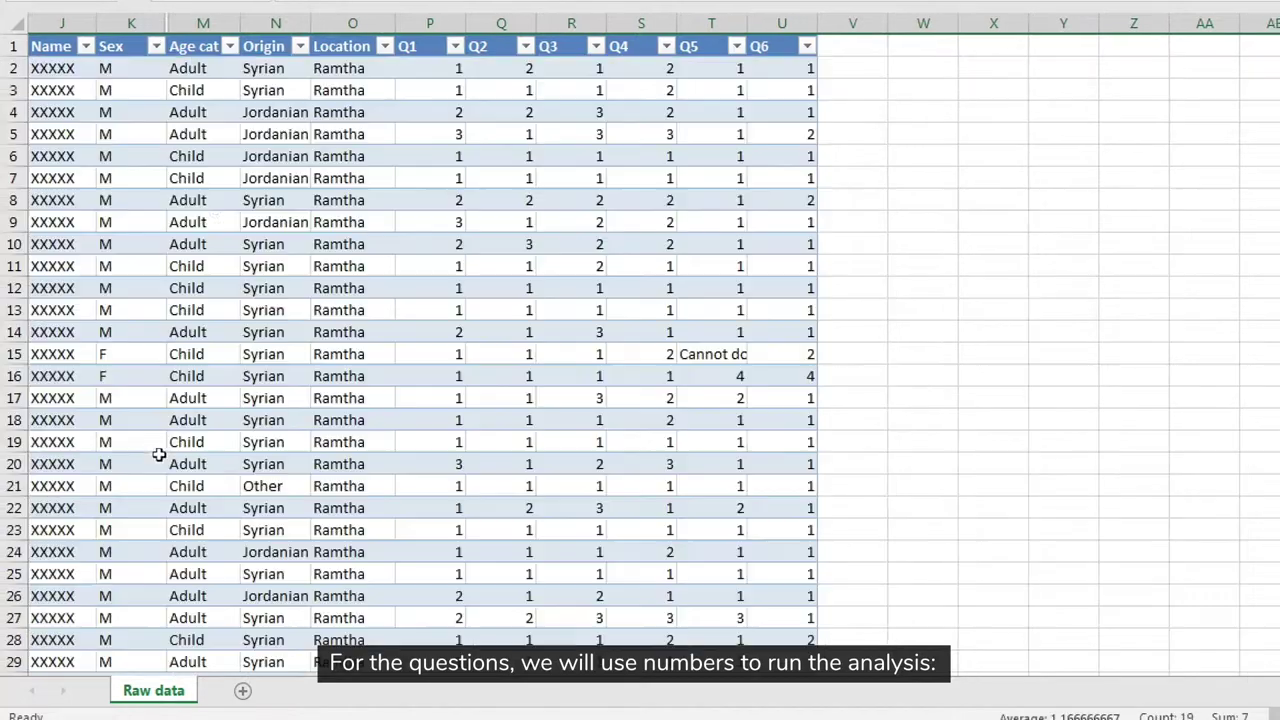
- Change the Age cat value 12 in M111 to Child, then show all rows again
click(230, 47)
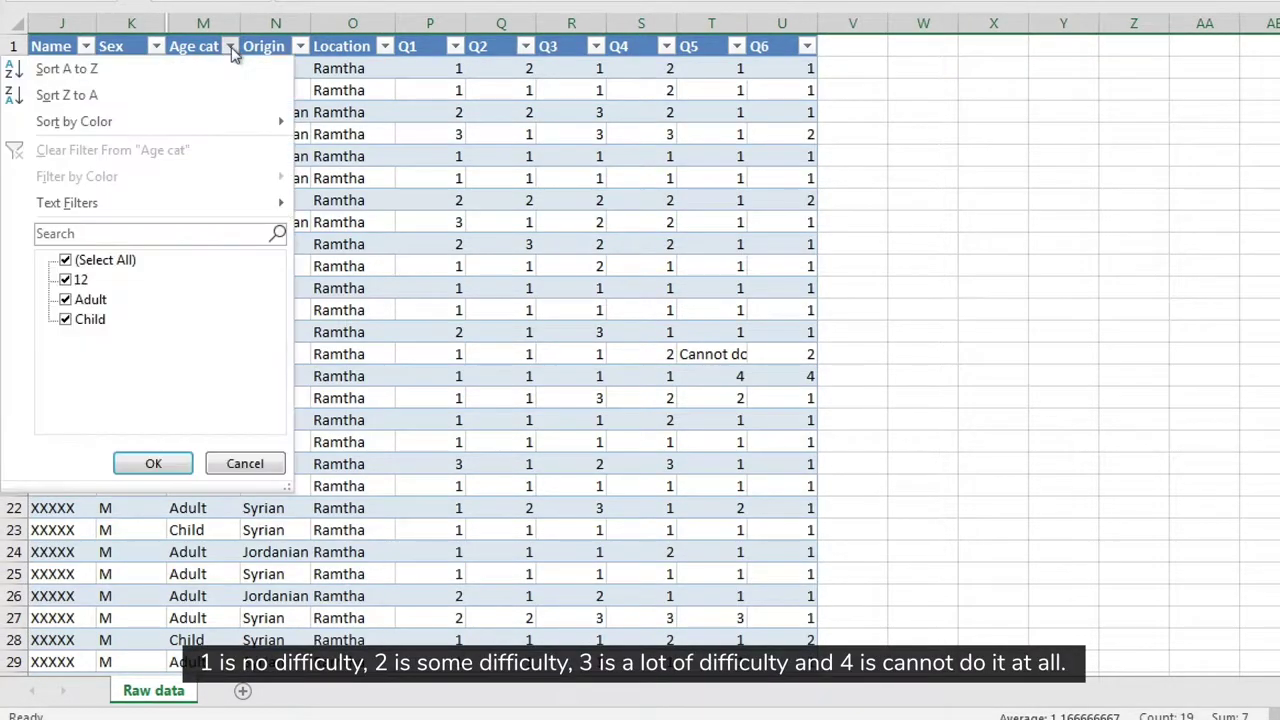
click(95, 260)
click(82, 280)
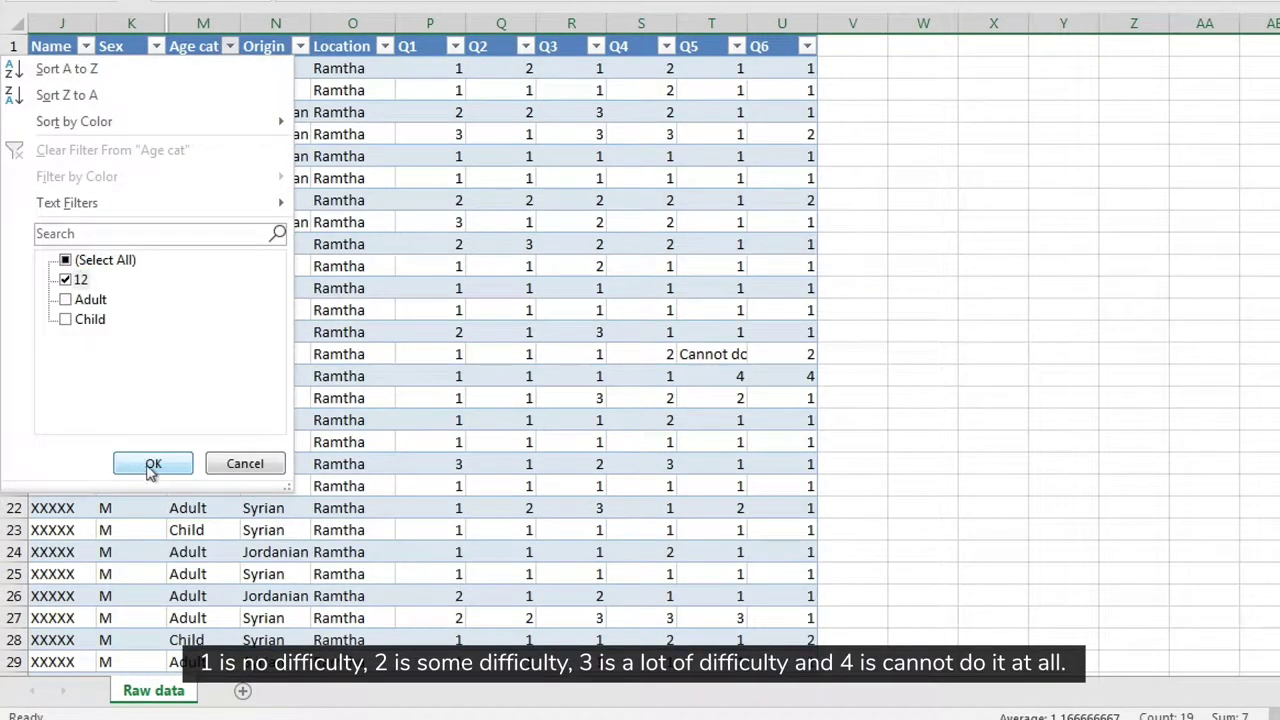
click(152, 465)
click(209, 72)
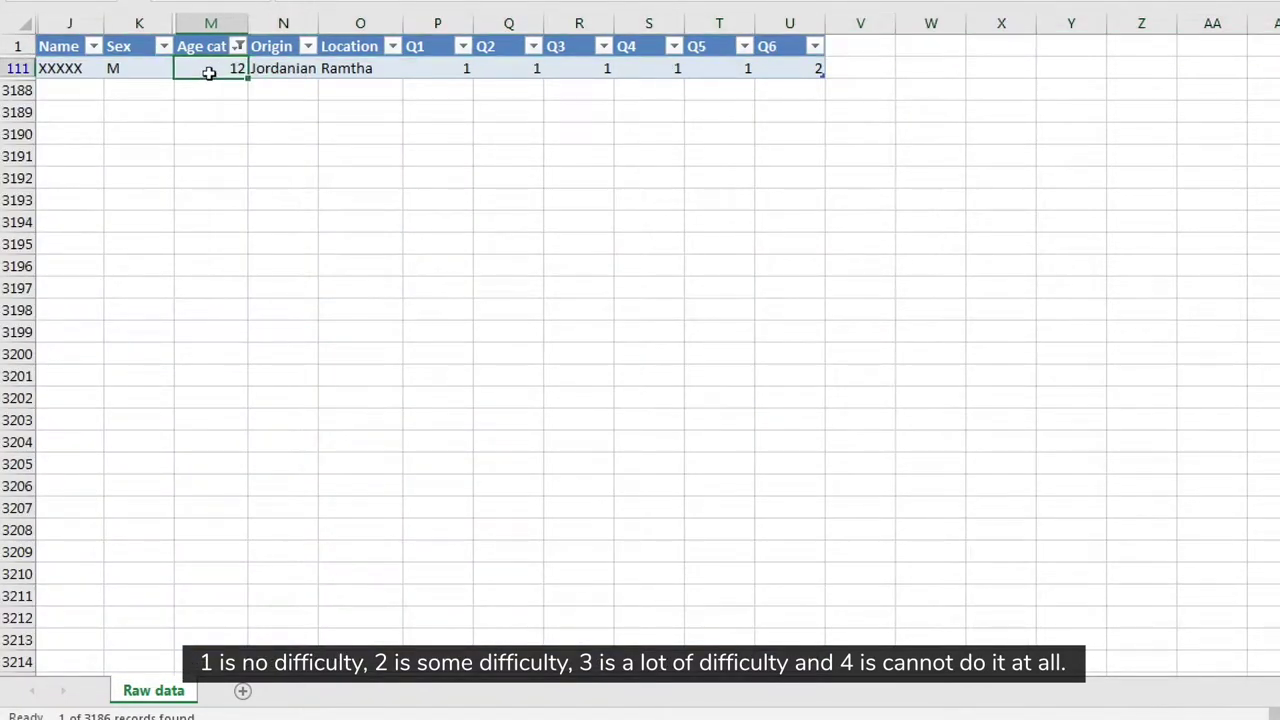
text(Child)
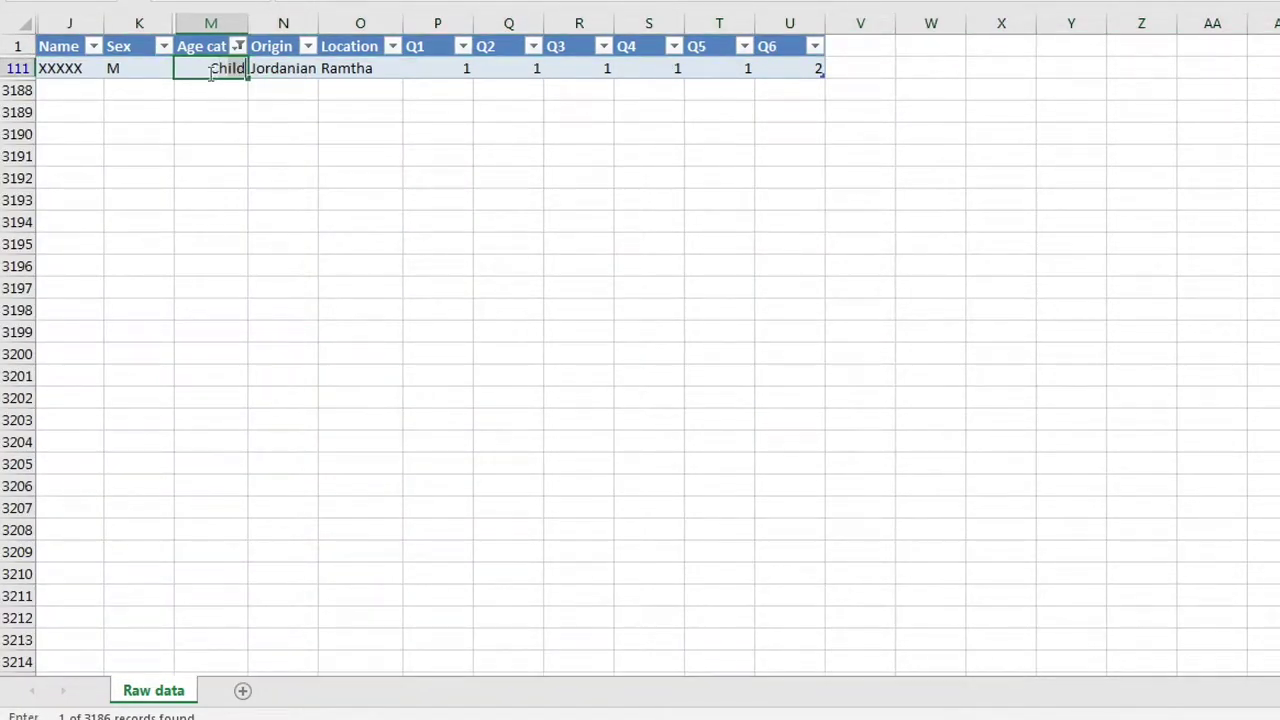
key(Return)
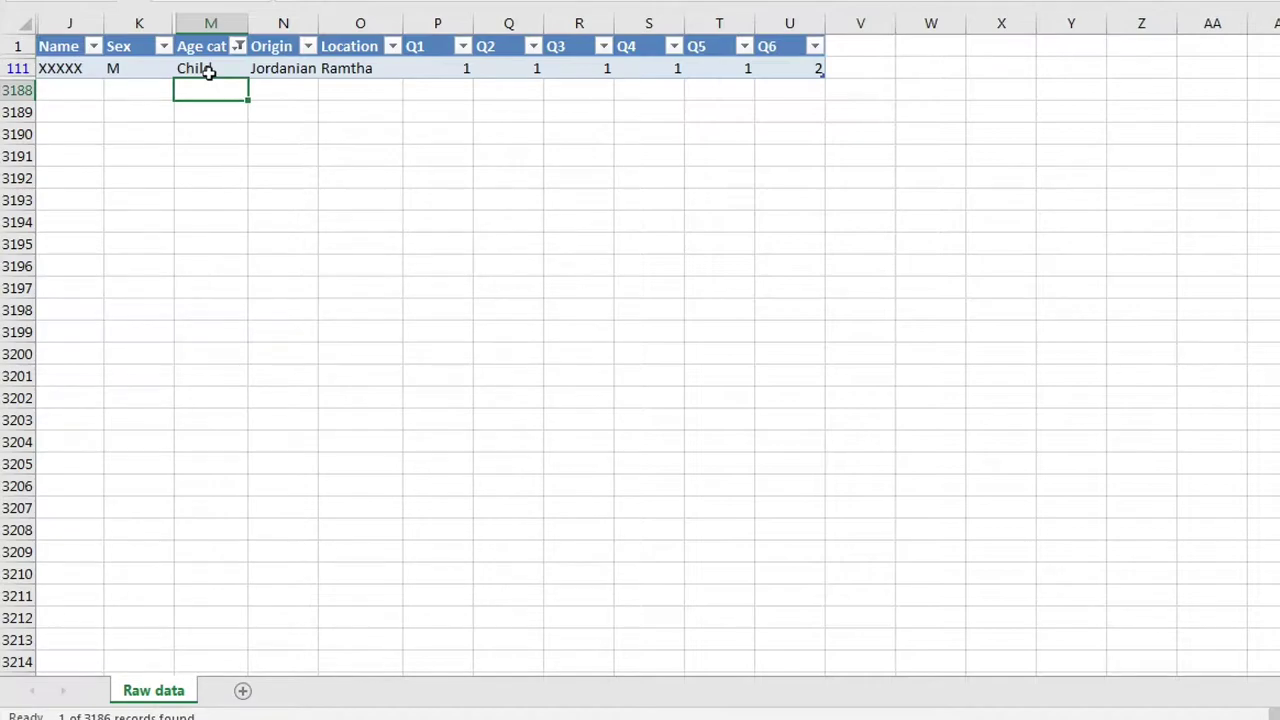
click(239, 46)
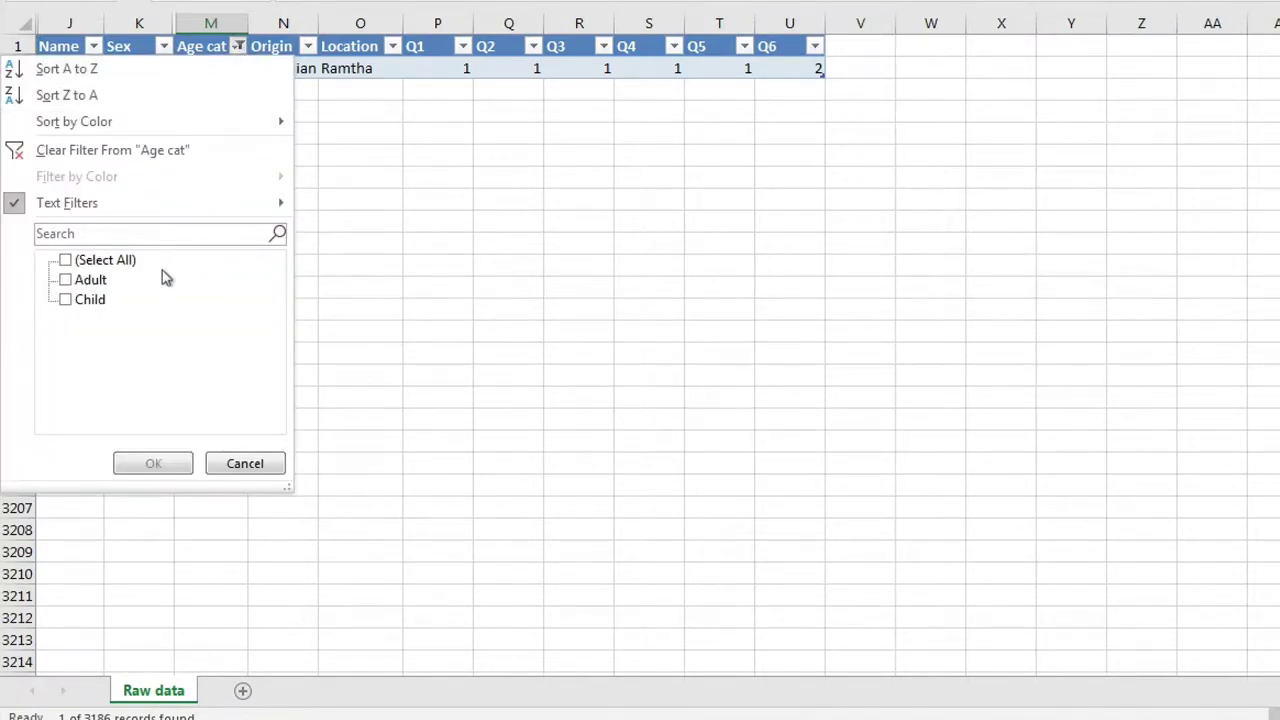
click(66, 260)
click(160, 463)
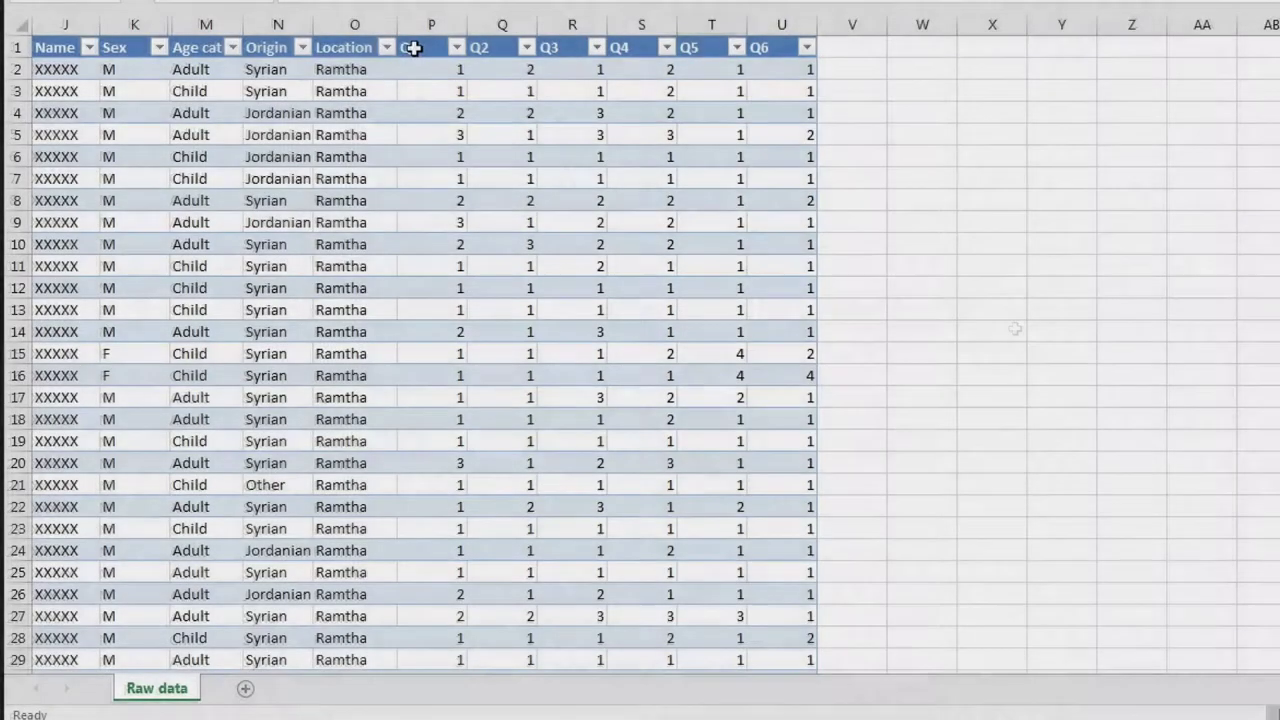
- Rename header P1 to WGQ1 and autofill across to WGQ6 in U1
click(413, 47)
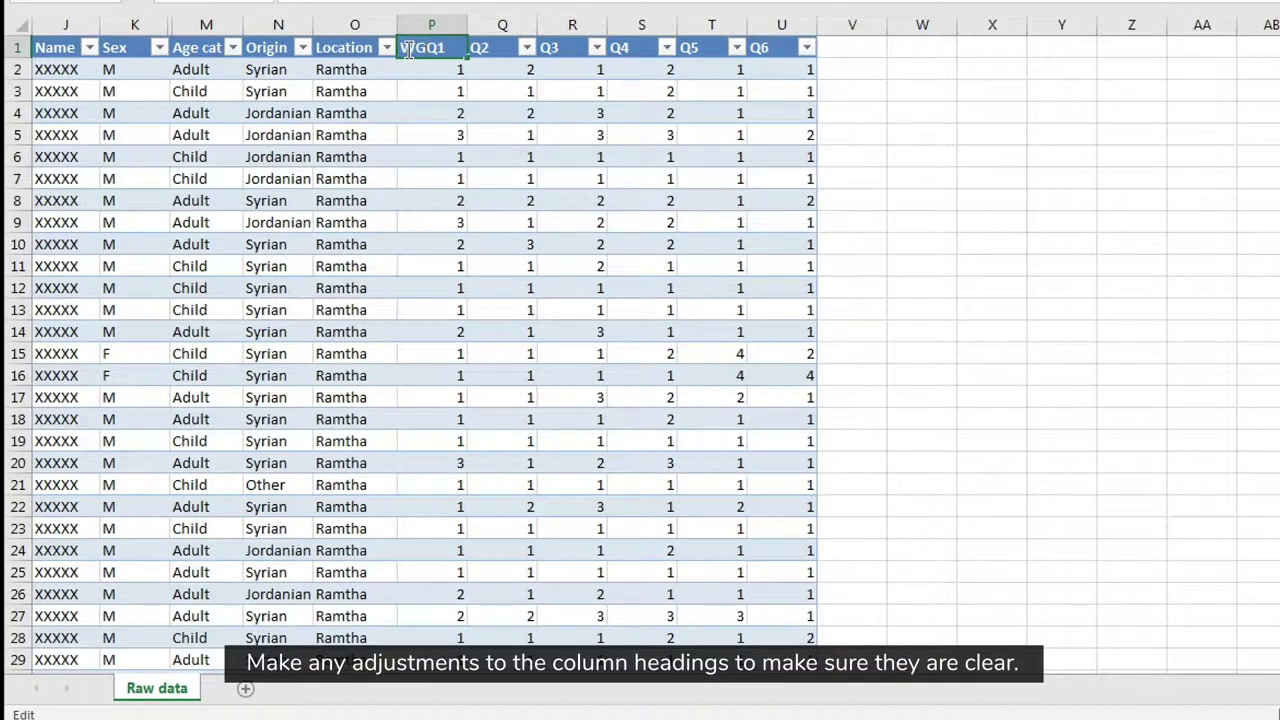
drag(486, 49, 778, 48)
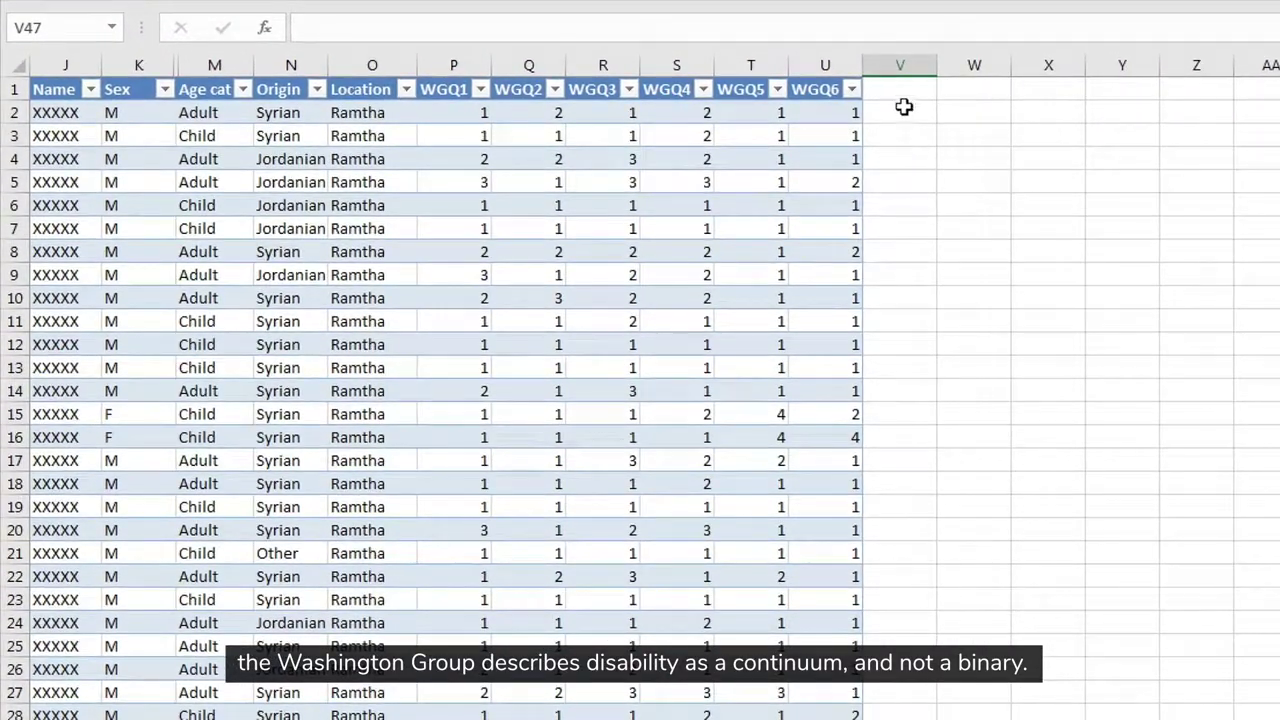
- Insert a new column V headed 'Cut-off'
right_click(900, 65)
click(966, 245)
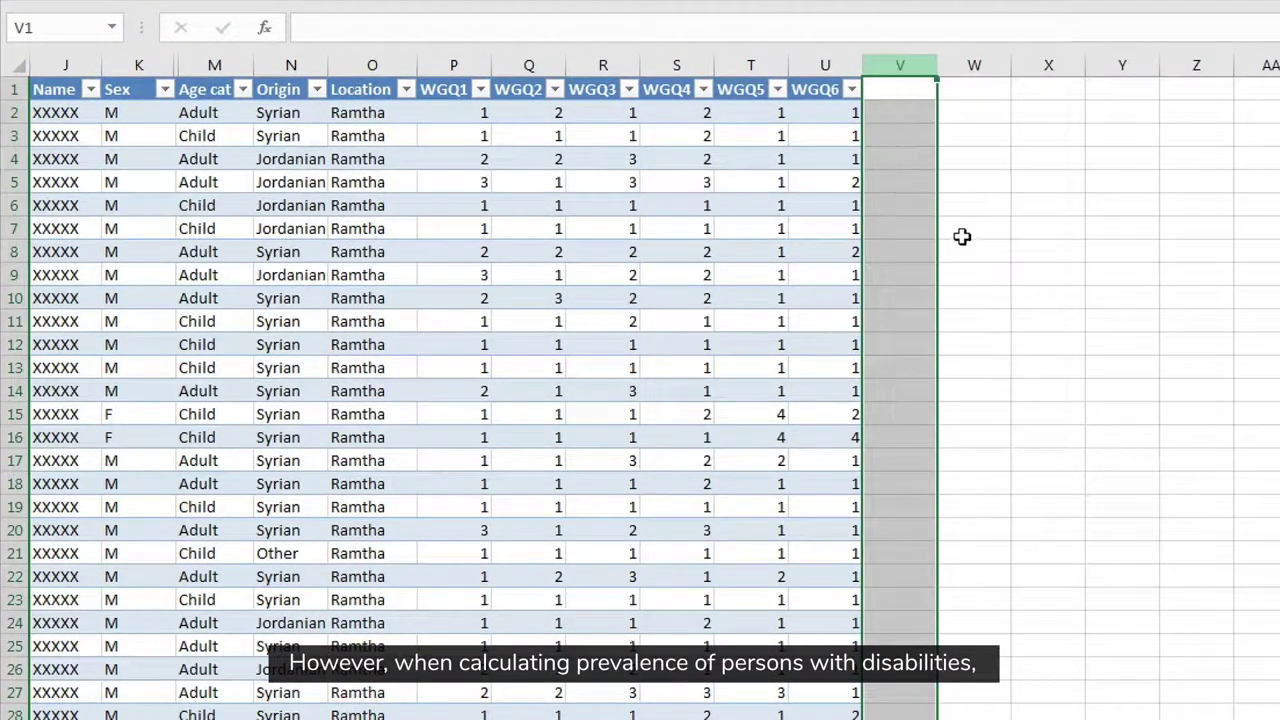
click(891, 89)
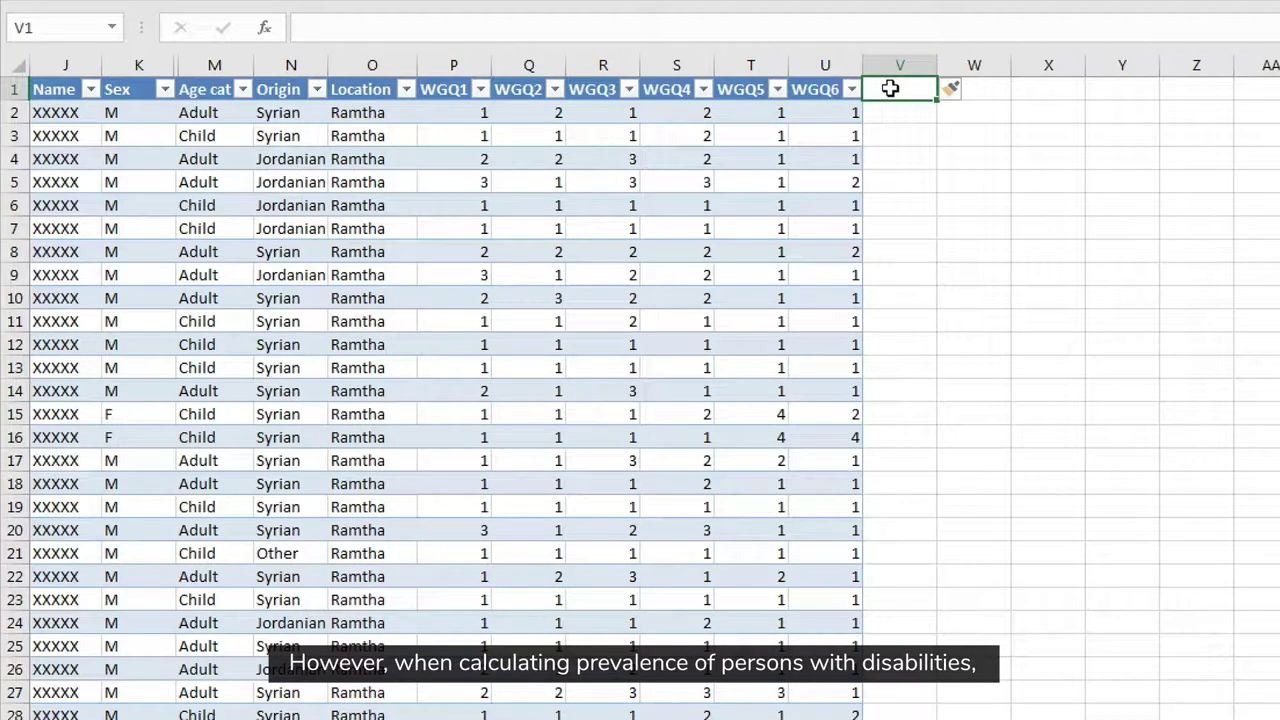
text(Cut-off)
key(Return)
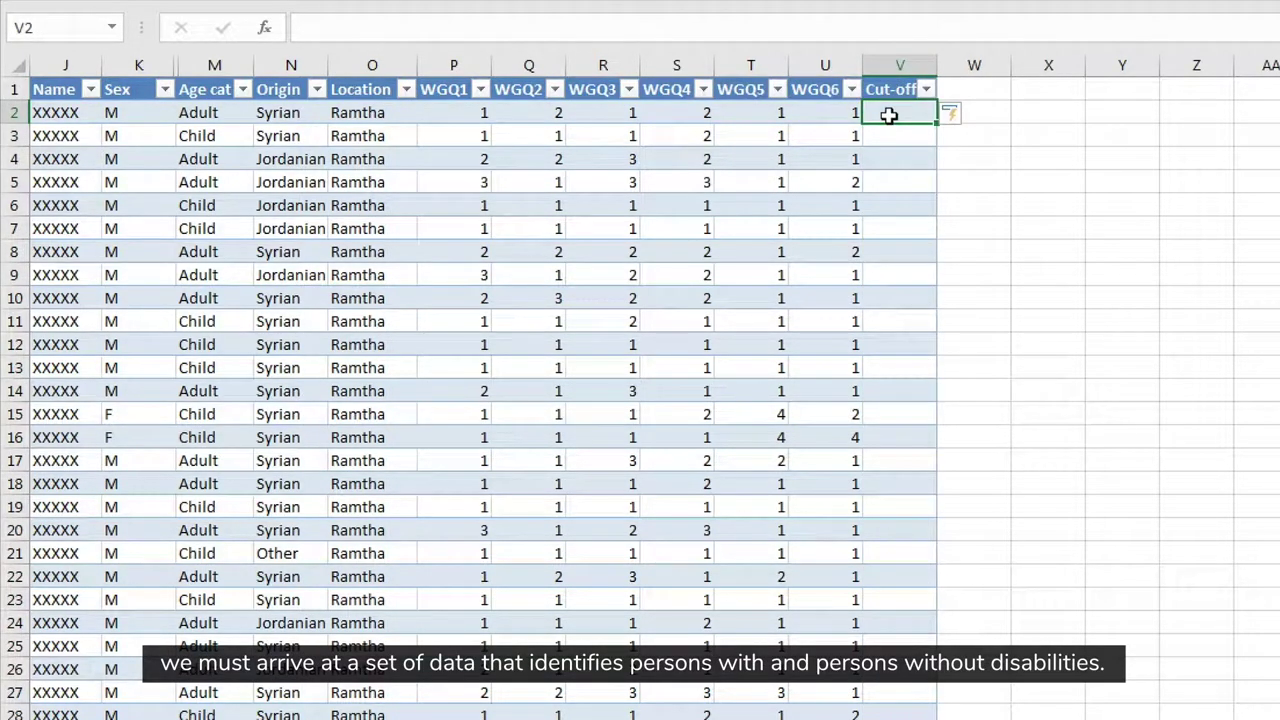
- Start the Cut-off formula with nested IFs returning 1 when WGQ1, WGQ2 or WGQ3 exceeds 2
text(=)
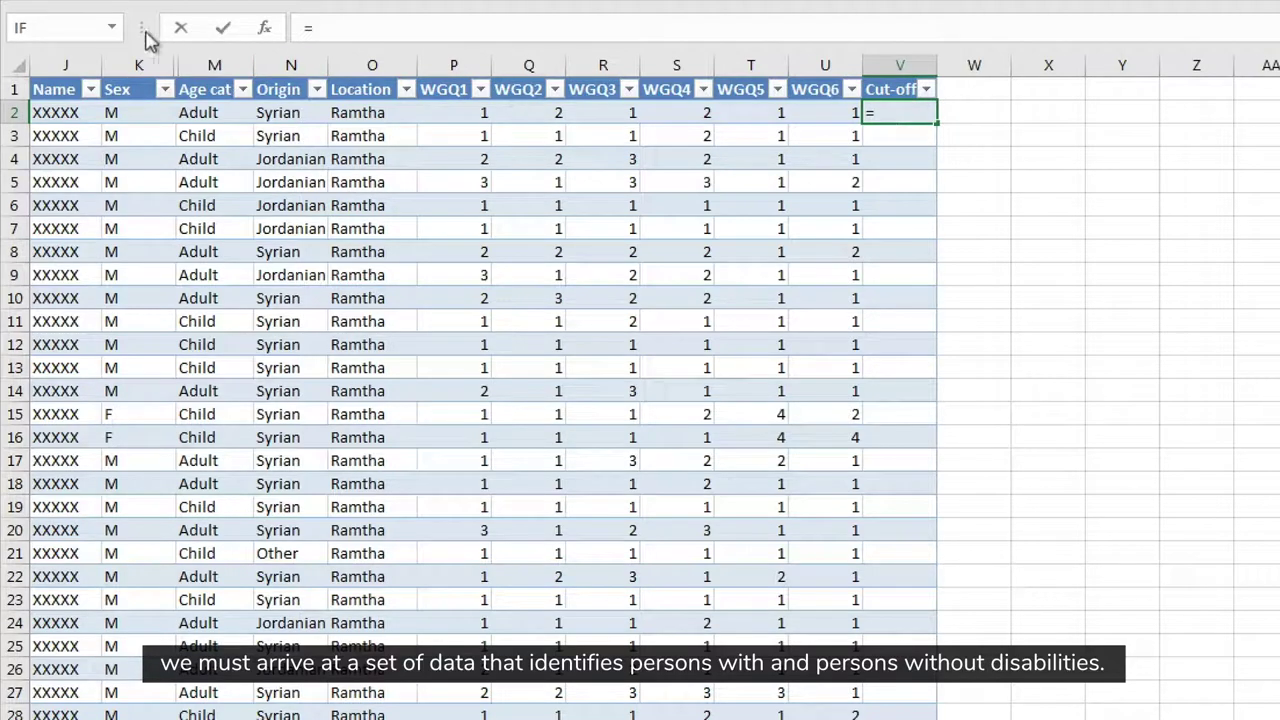
click(111, 27)
click(94, 51)
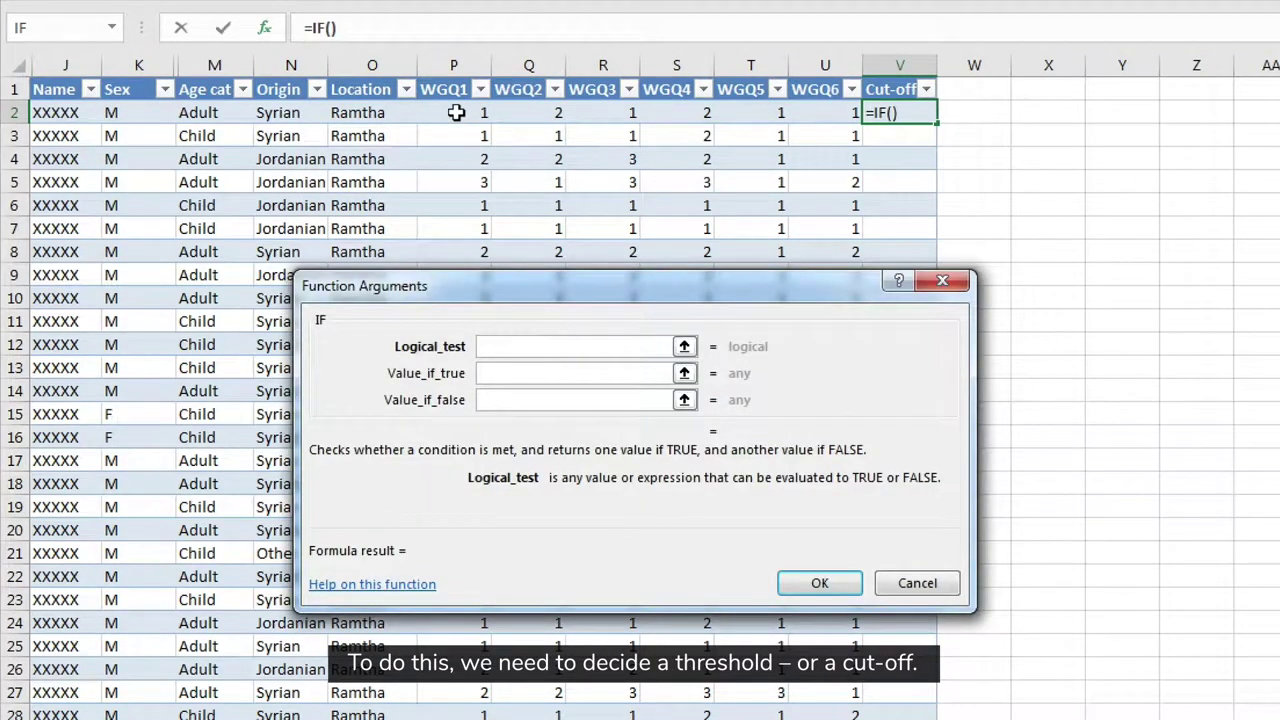
click(456, 113)
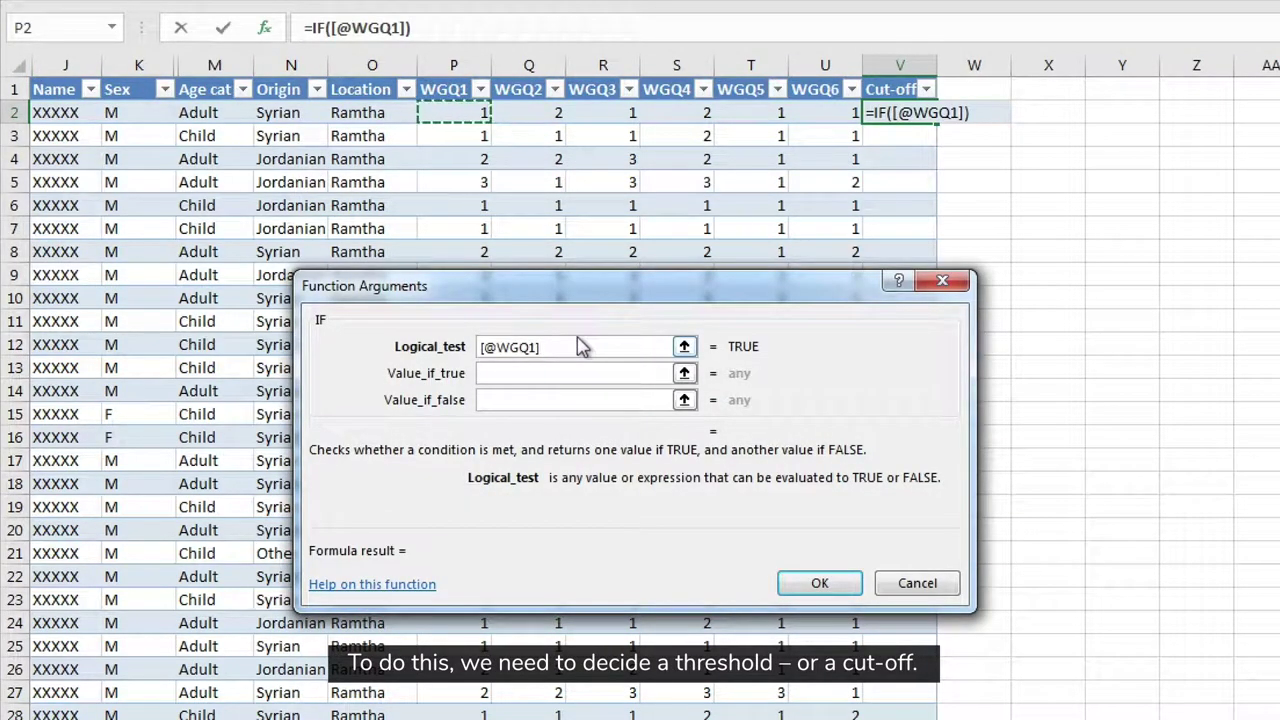
text(>2)
key(Tab)
text(1)
key(Tab)
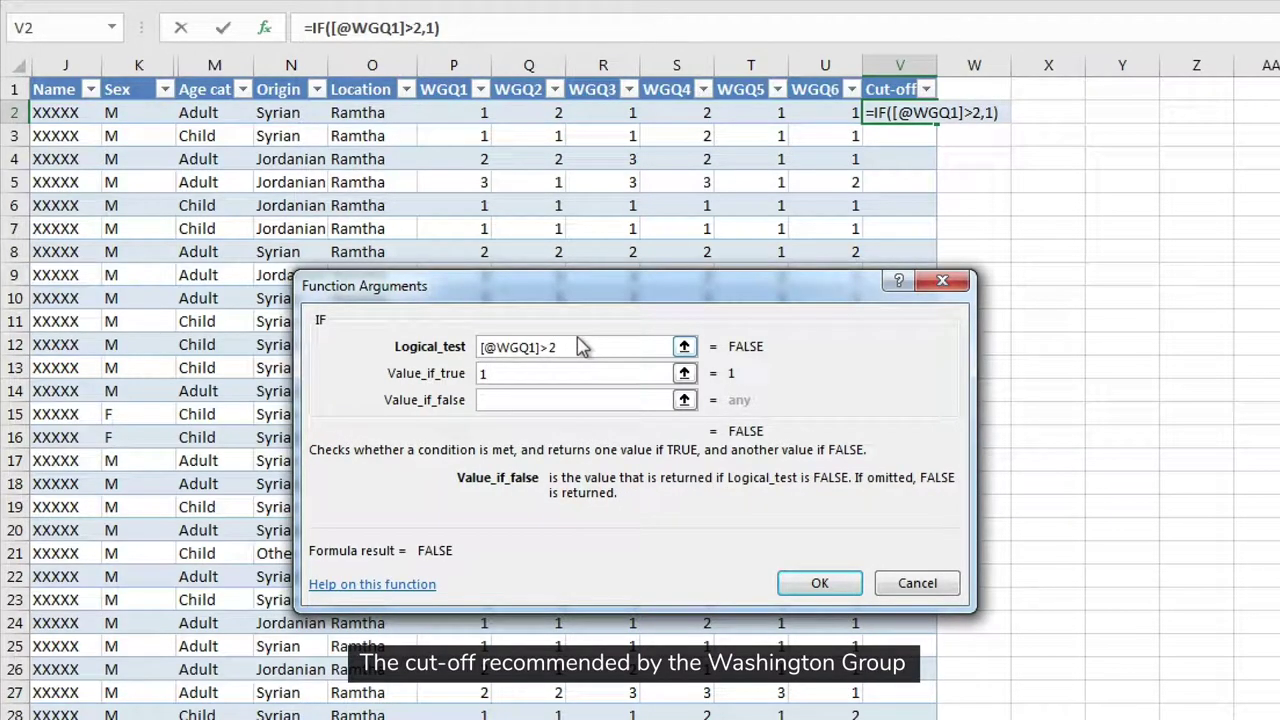
click(111, 27)
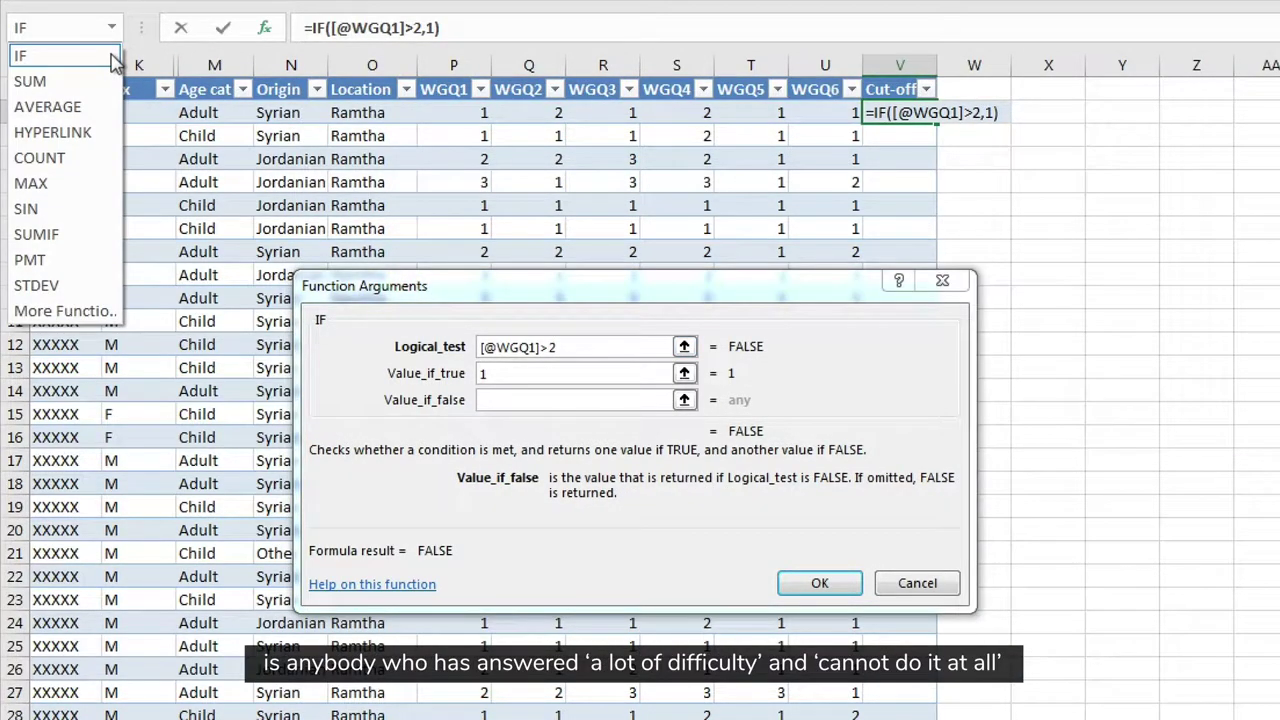
click(113, 58)
click(521, 119)
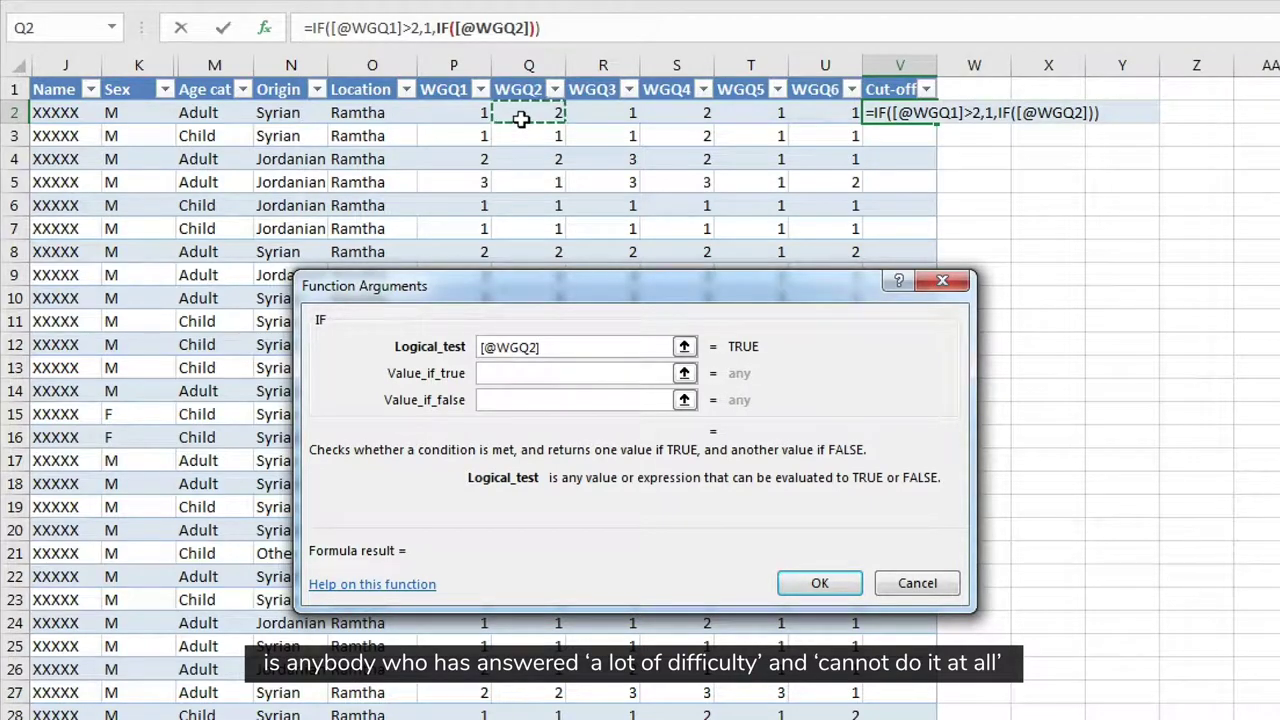
text(>2)
key(Tab)
text(1)
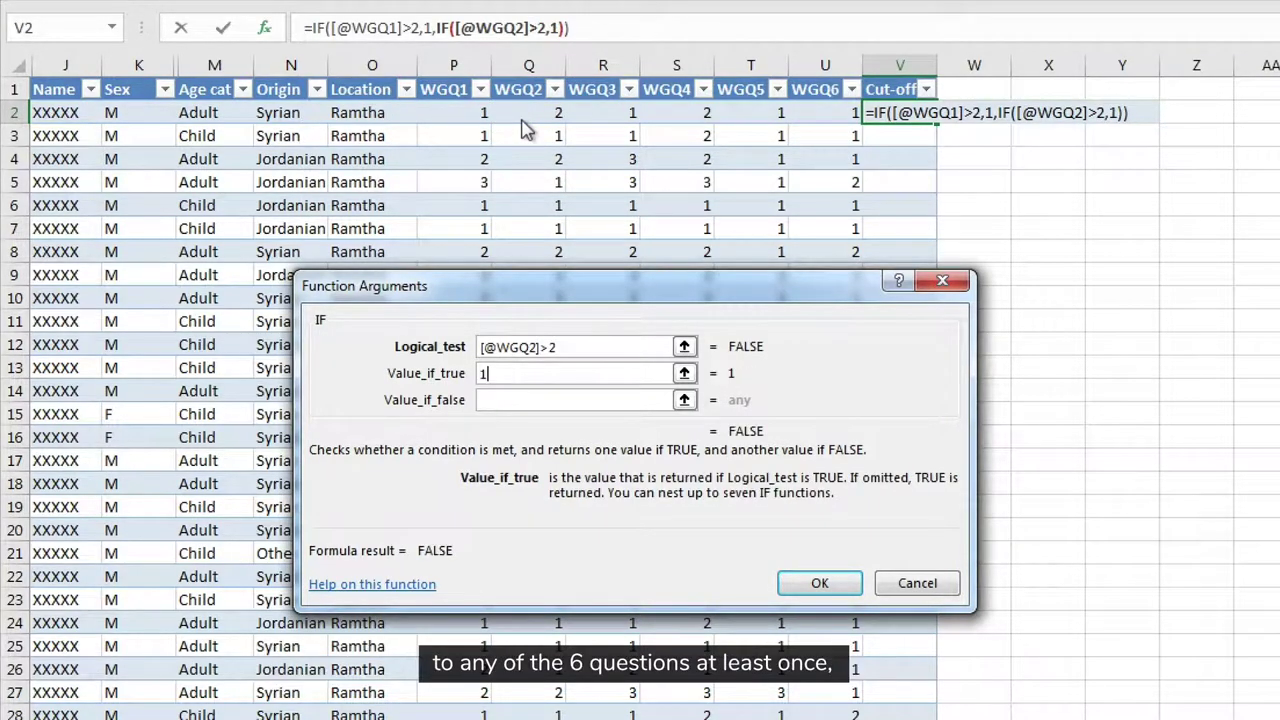
key(Tab)
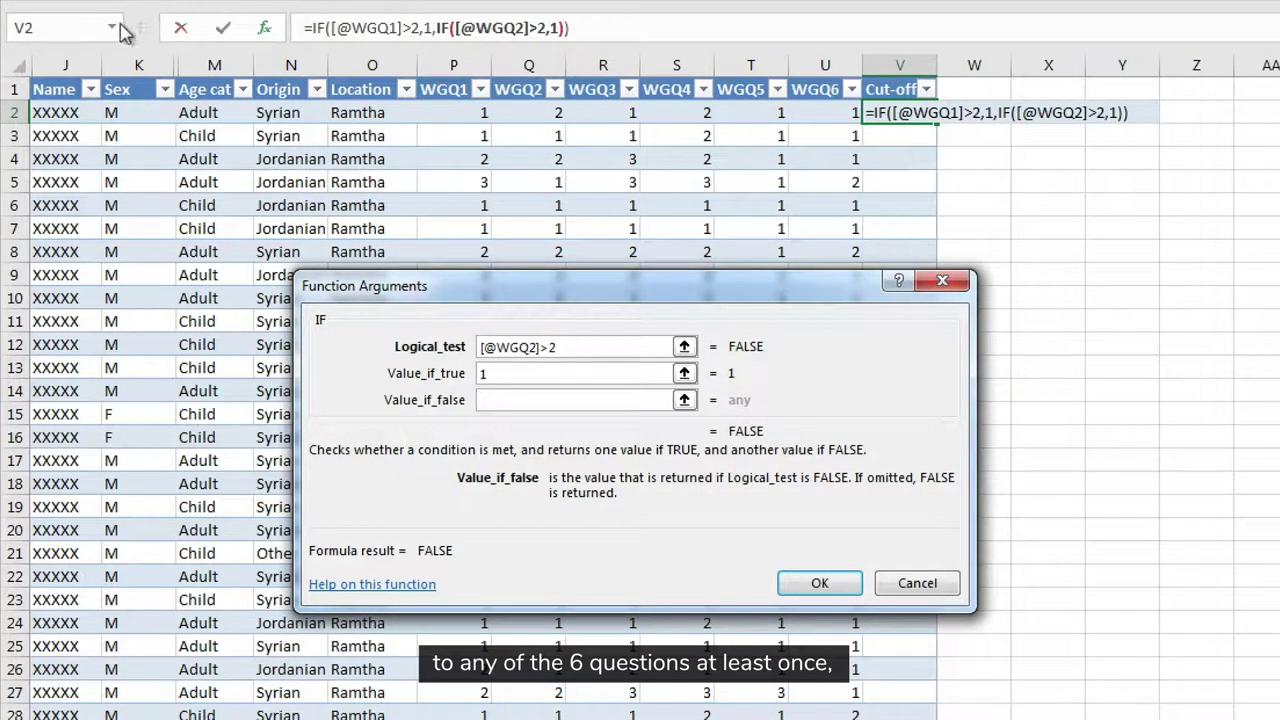
click(112, 28)
click(30, 52)
click(582, 112)
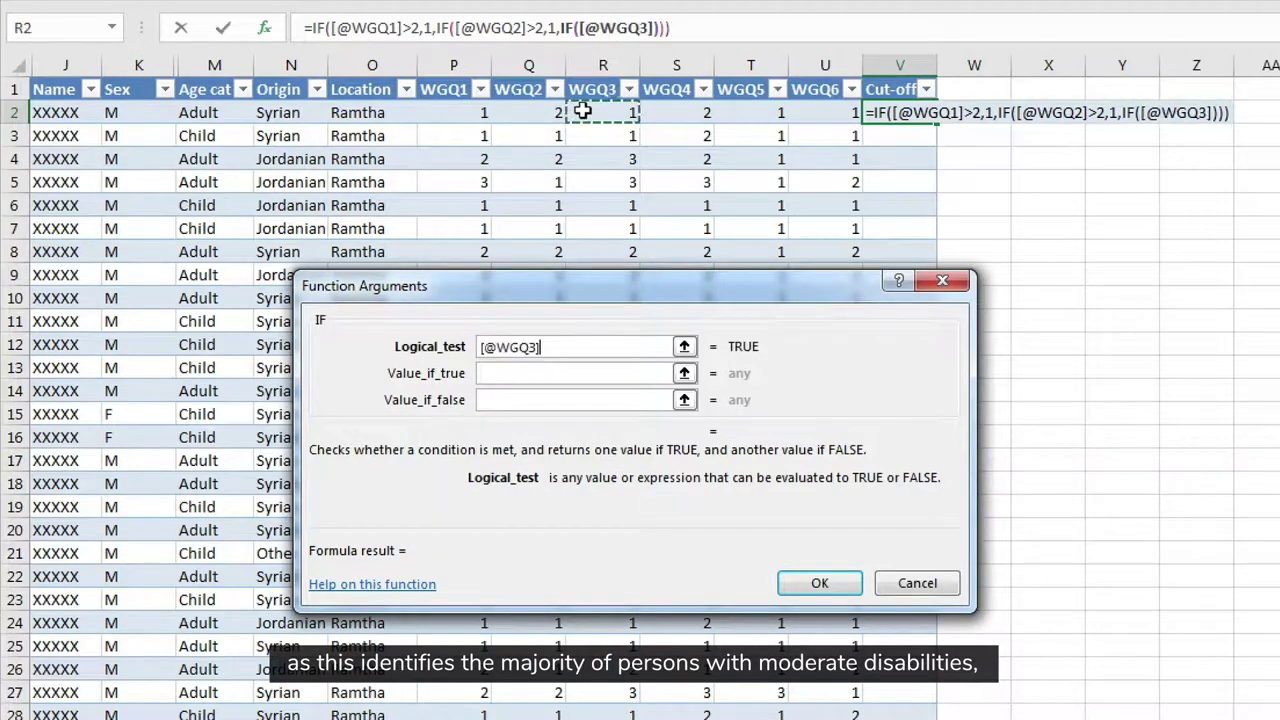
text(>2)
key(Tab)
text(1)
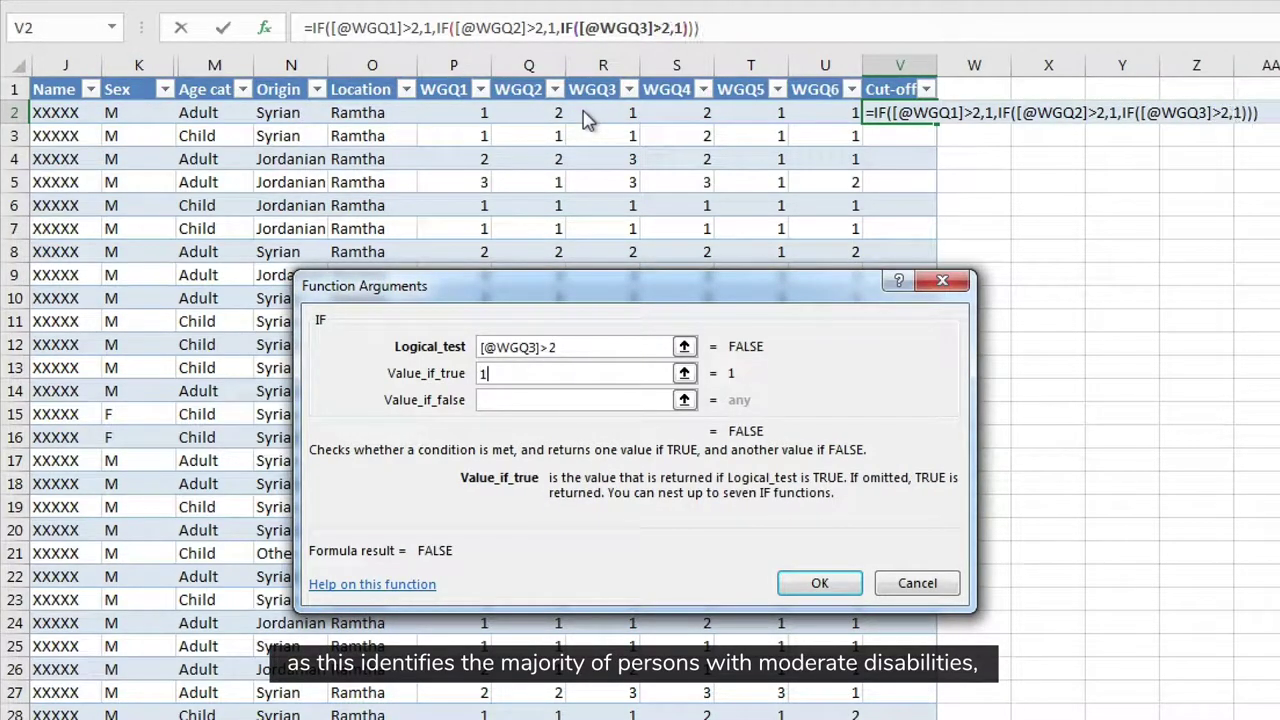
key(Tab)
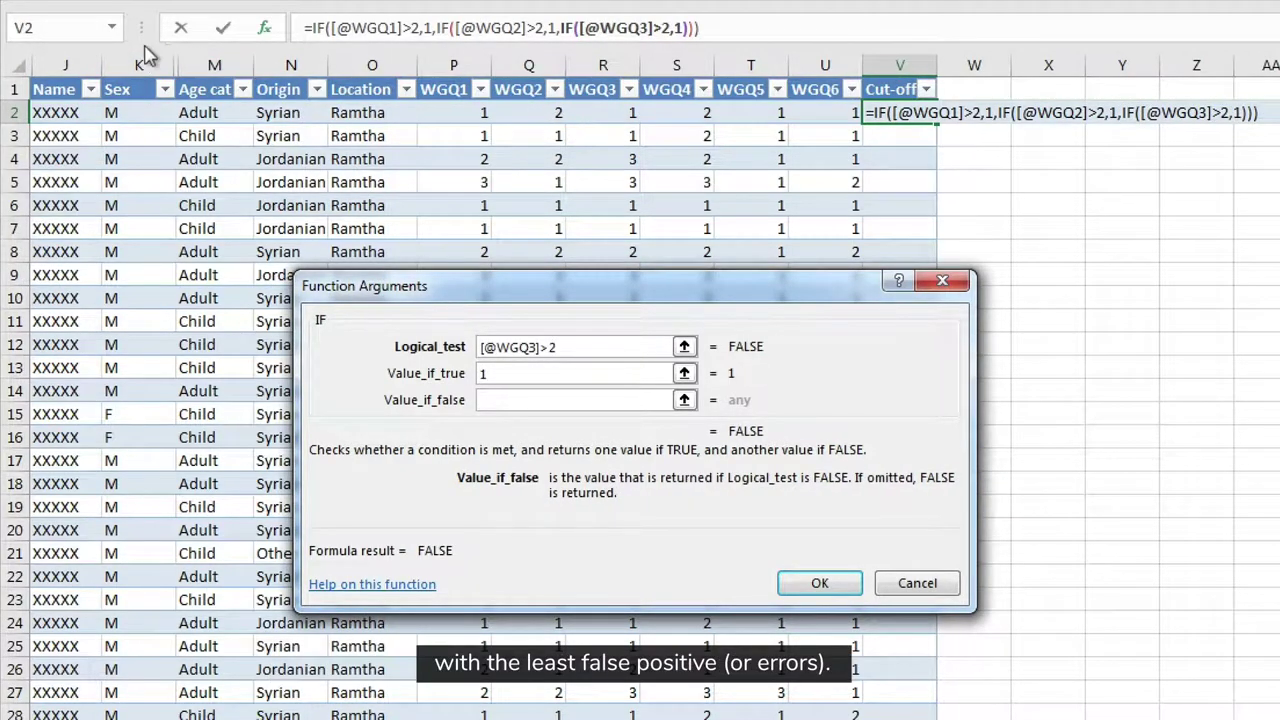
- Add nested IFs returning 1 when WGQ4, WGQ5 or WGQ6 exceeds 2, with a final 0
click(112, 28)
click(110, 57)
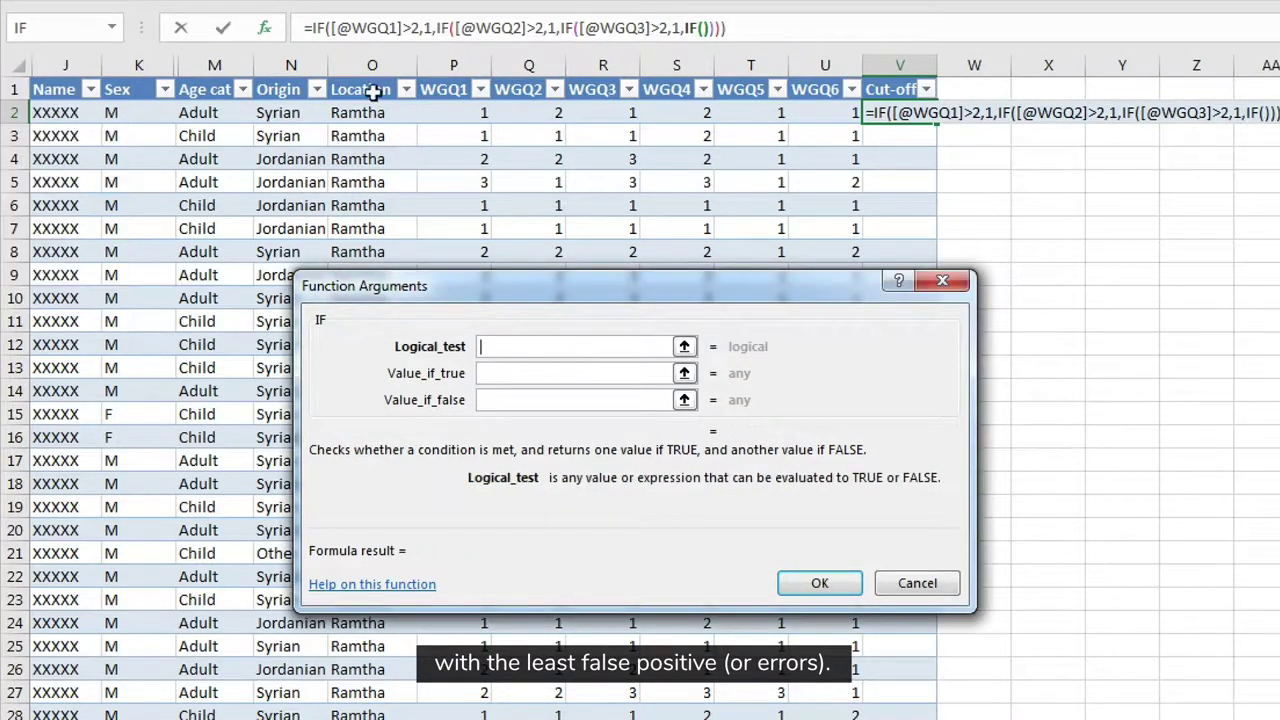
click(666, 112)
text(>2)
key(Tab)
text(1)
key(Tab)
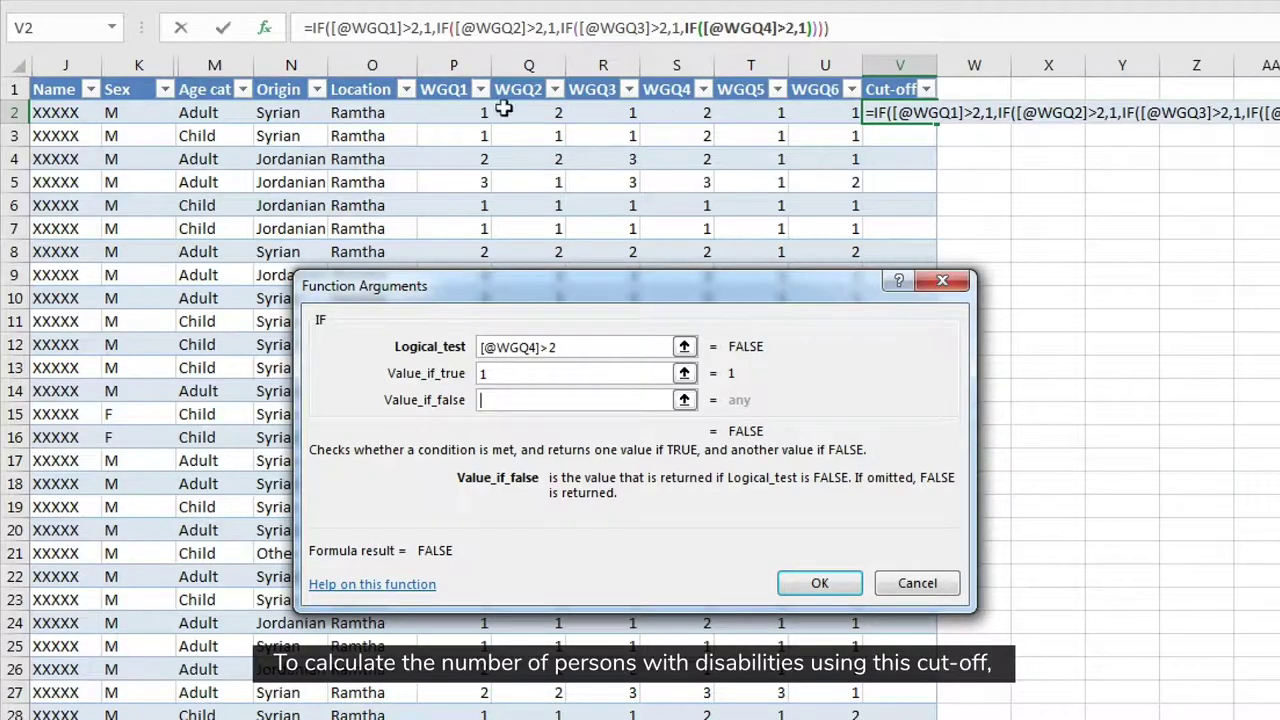
click(112, 28)
click(30, 56)
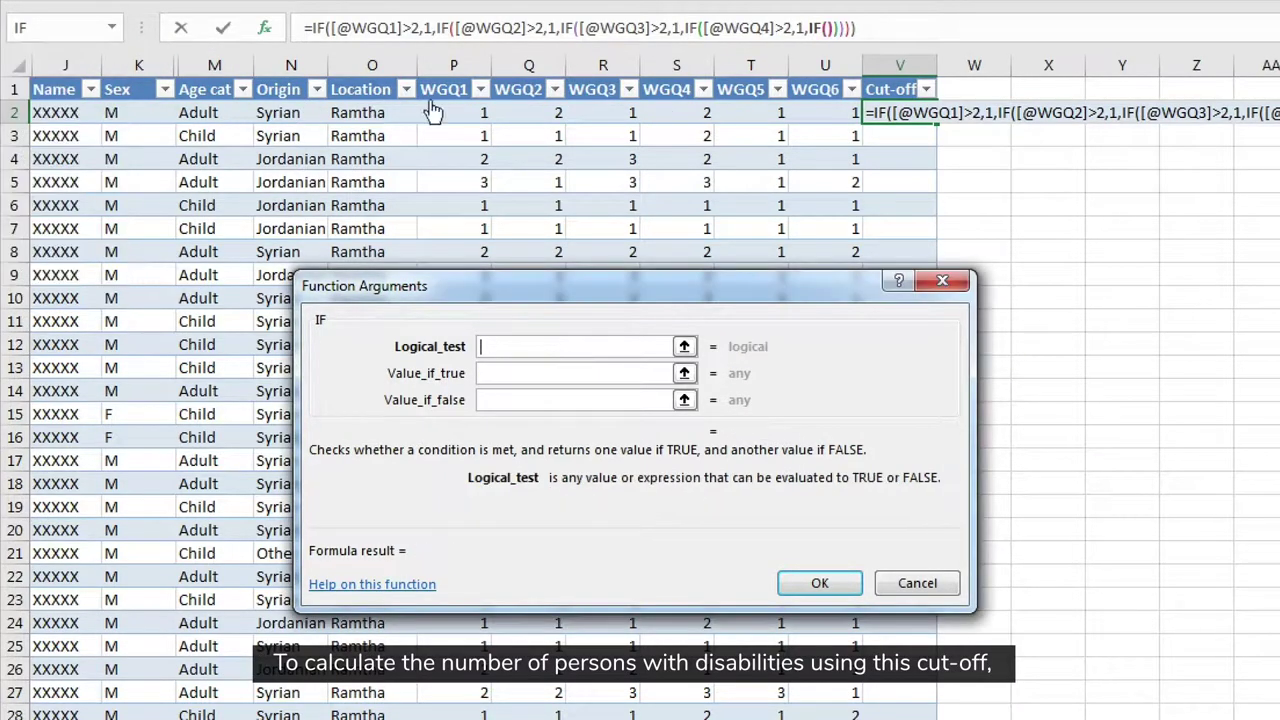
click(740, 118)
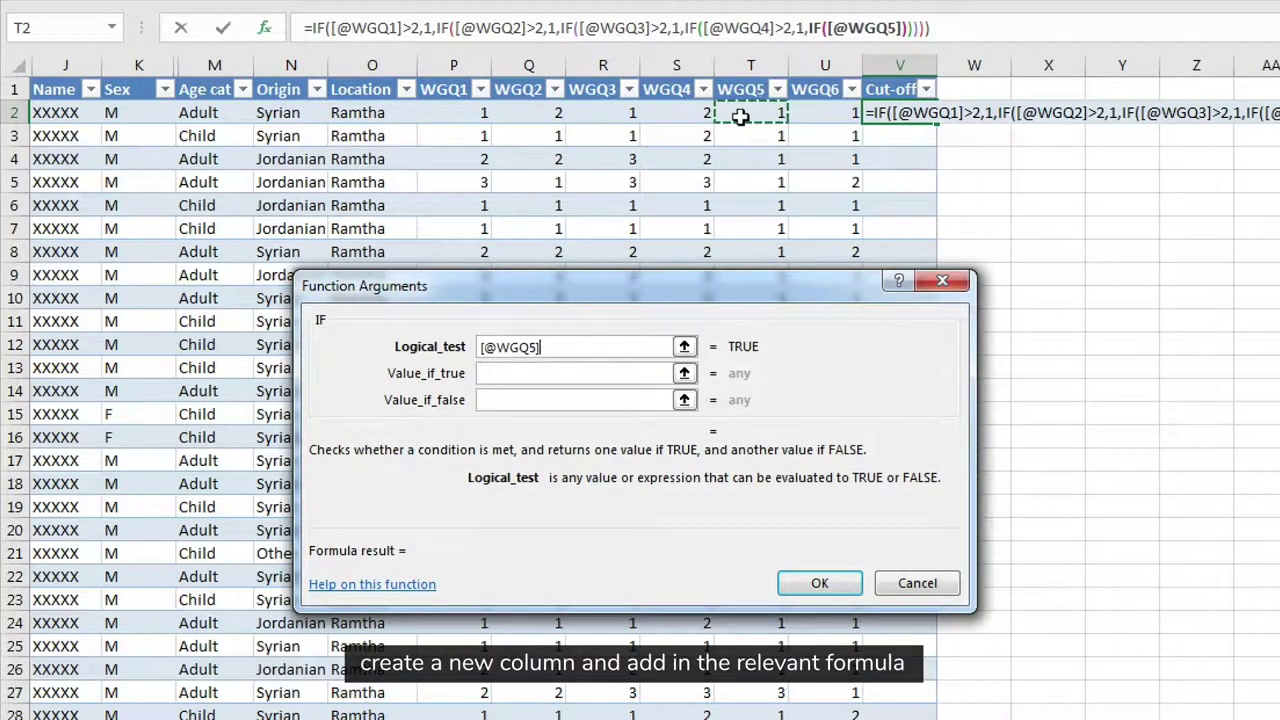
text(>2)
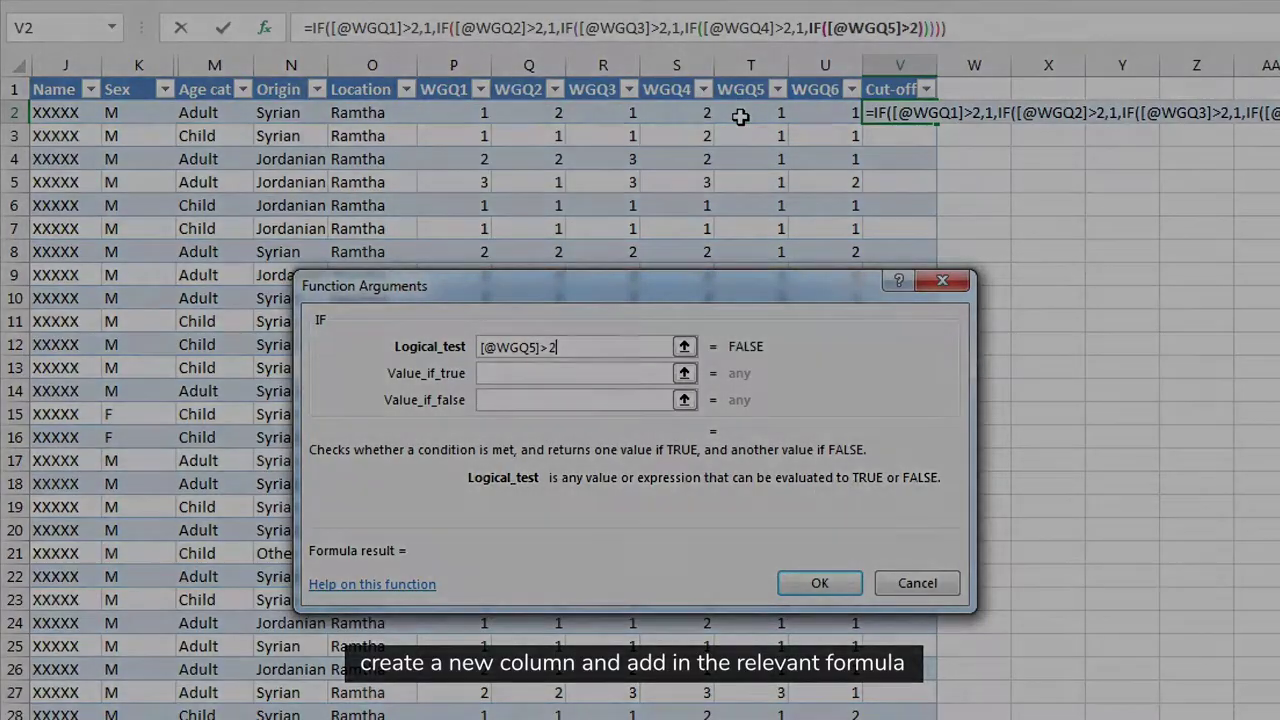
key(Tab)
text(1)
key(Tab)
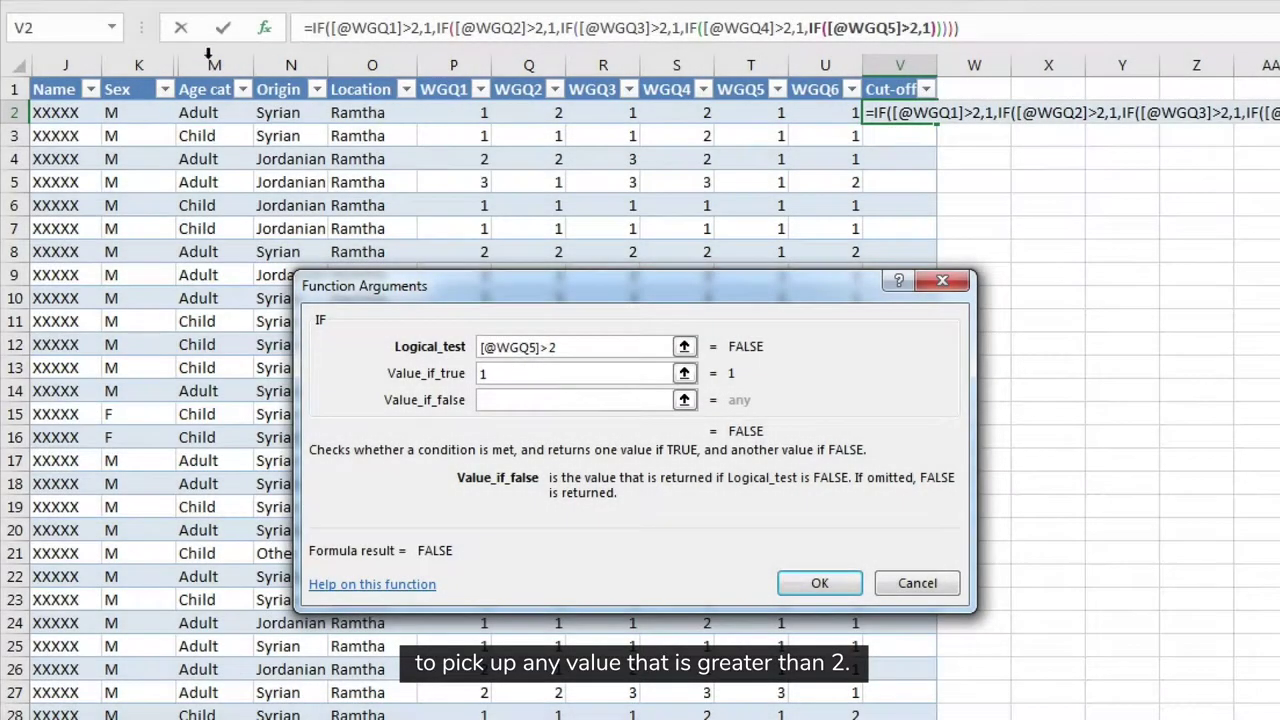
click(112, 28)
click(25, 51)
click(813, 119)
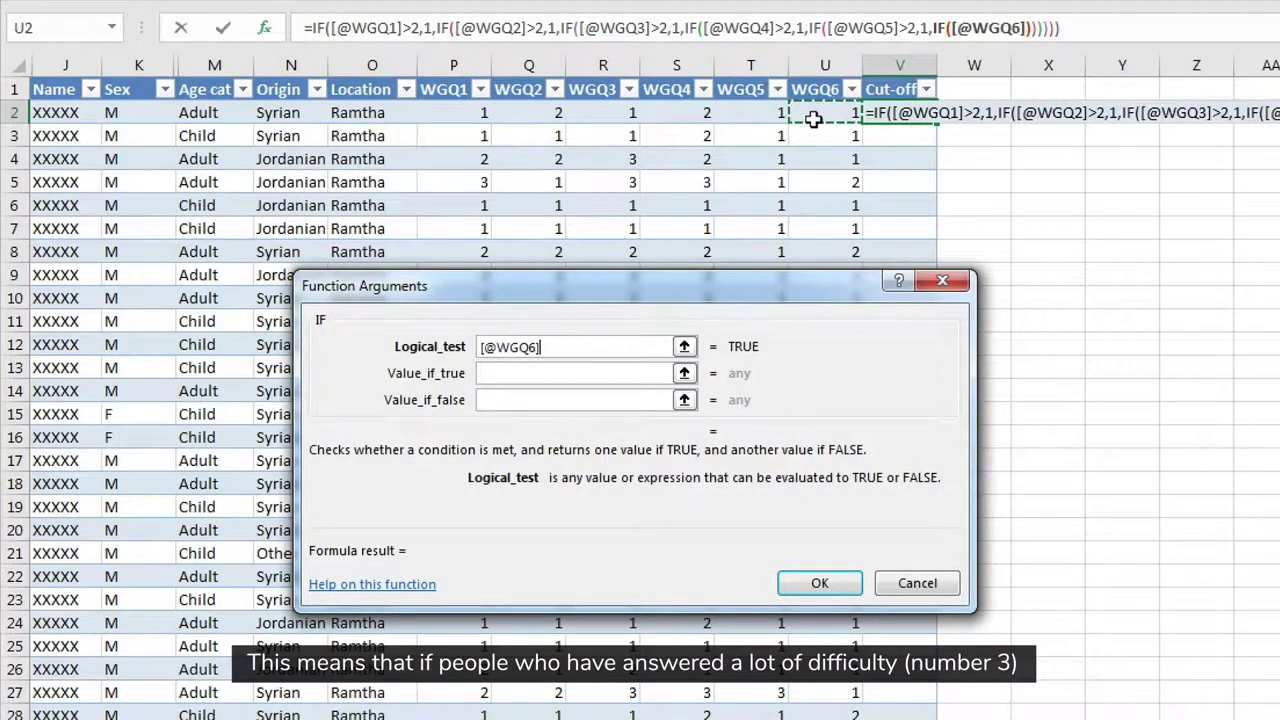
text(>2)
key(Tab)
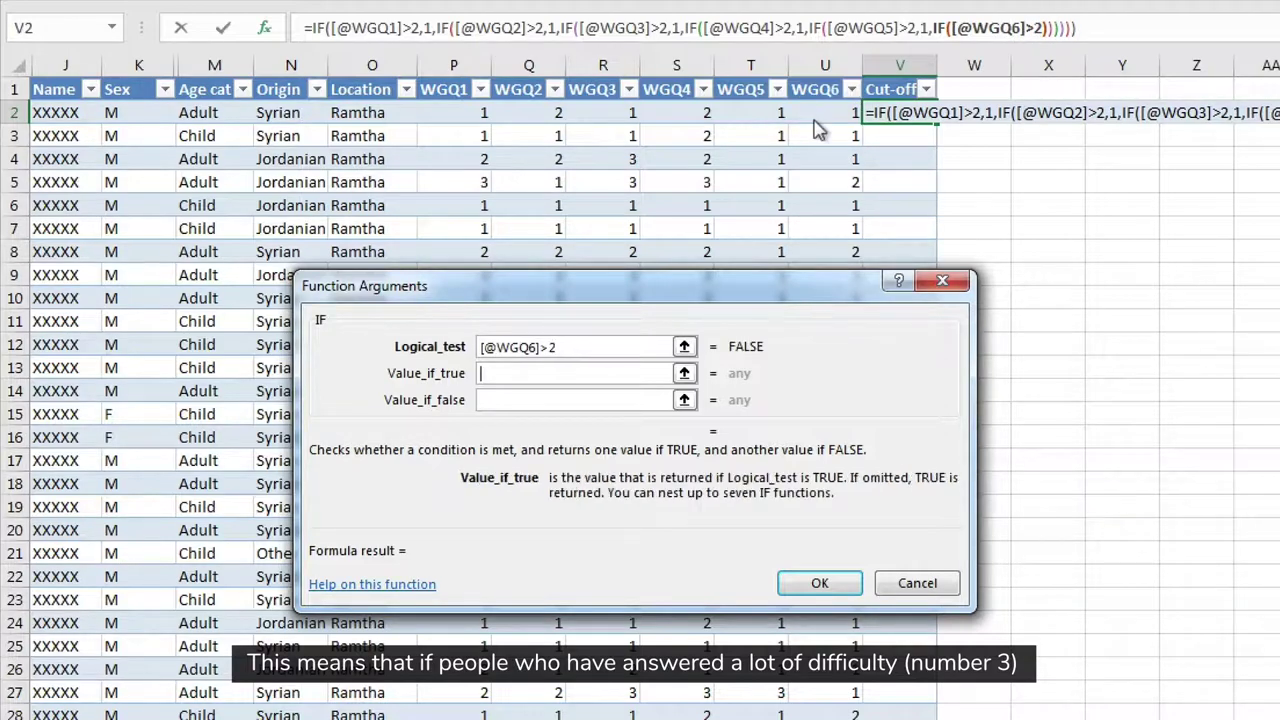
text(1)
key(Tab)
text(0)
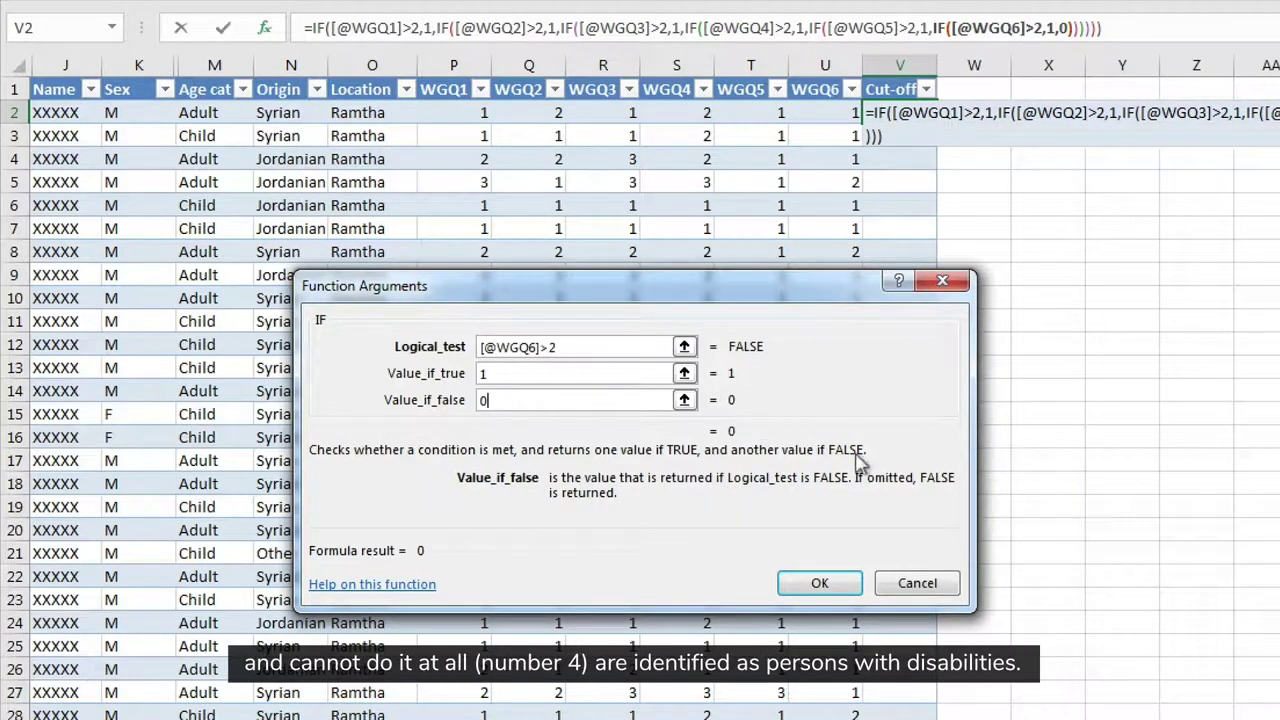
click(821, 583)
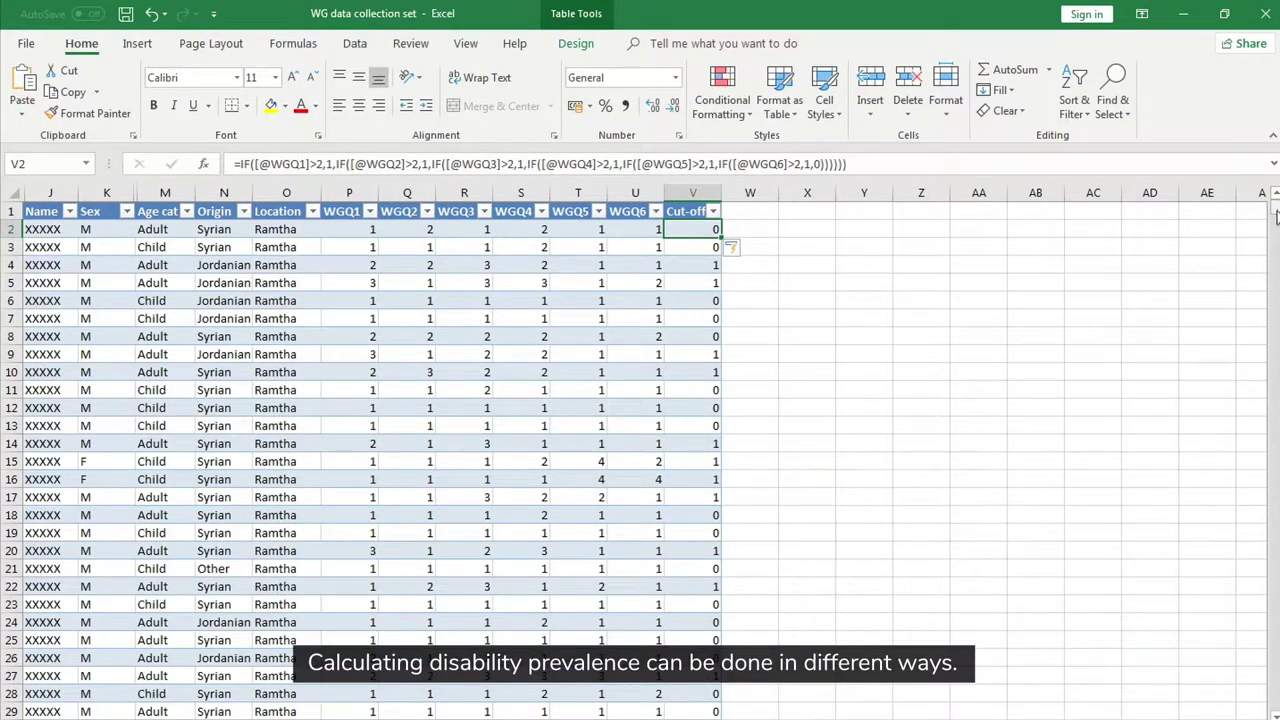
- Select the Cut-off values V2:V3187 to read their sum of 496
drag(1273, 205, 1273, 212)
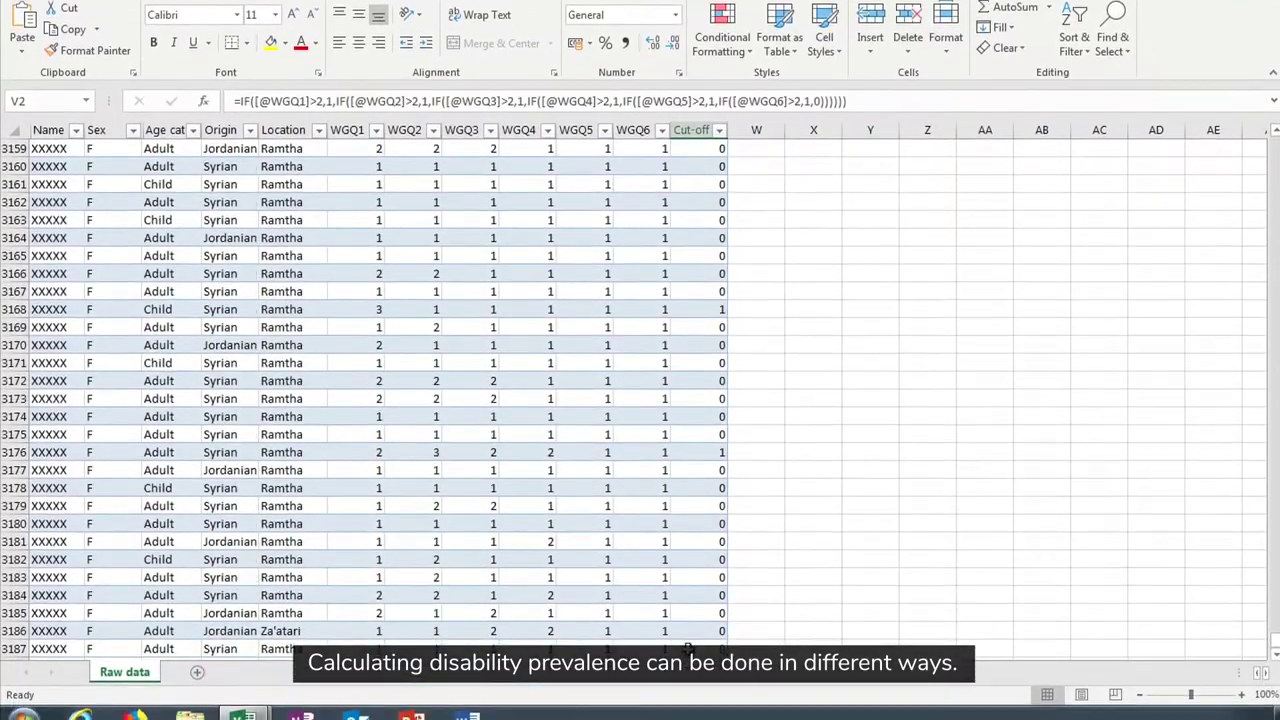
shift+click(688, 694)
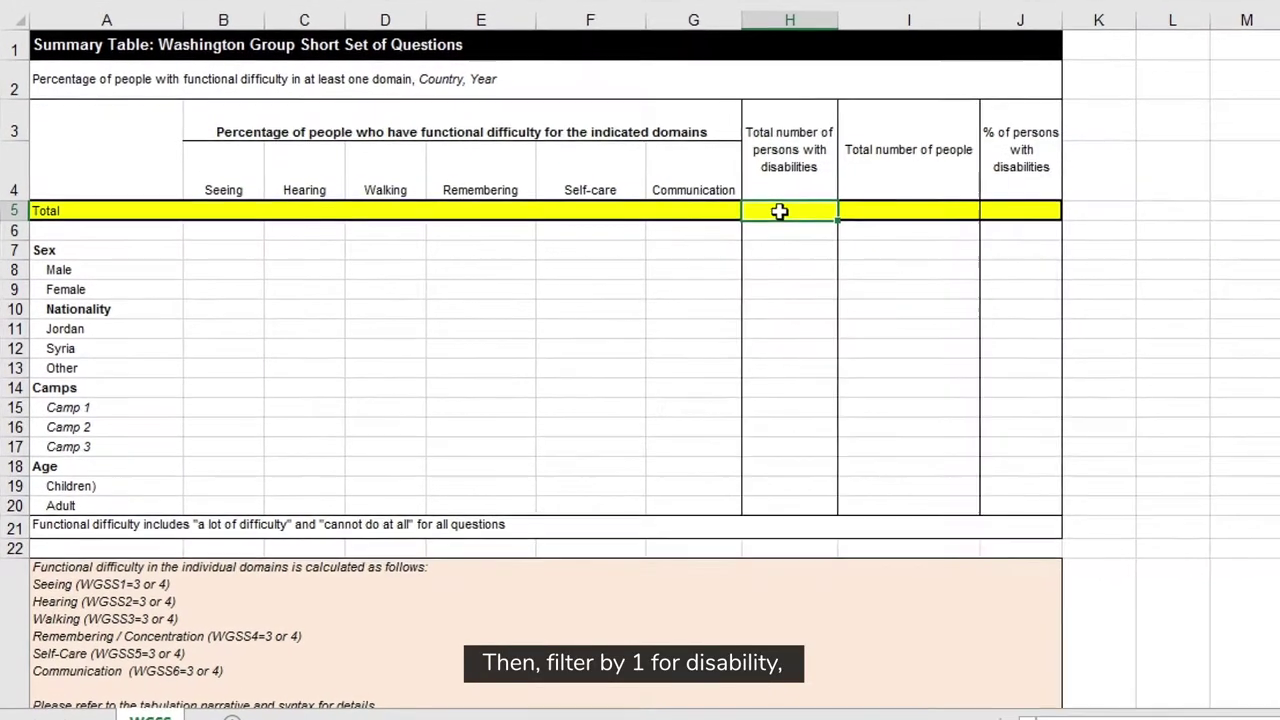
- Enter 496 persons with disabilities, 3186 total people, and prevalence =H5/I5 (16%)
text(496)
key(Tab)
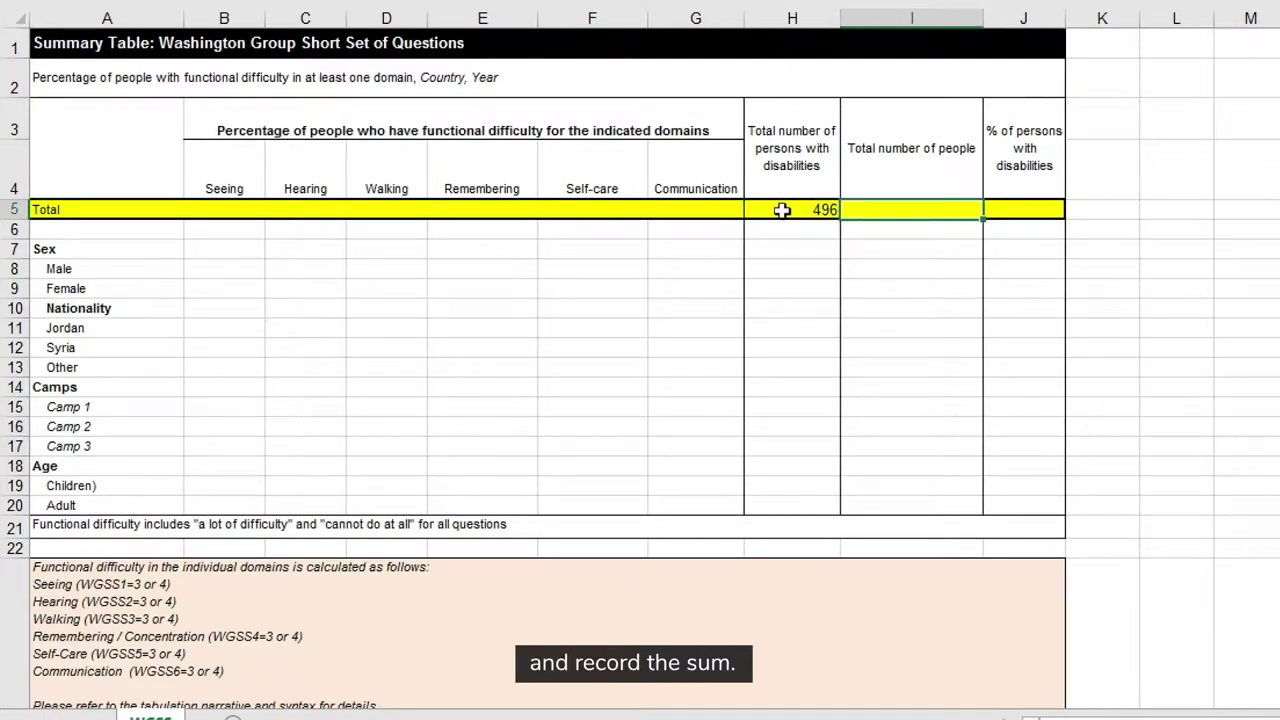
text(3186)
key(Tab)
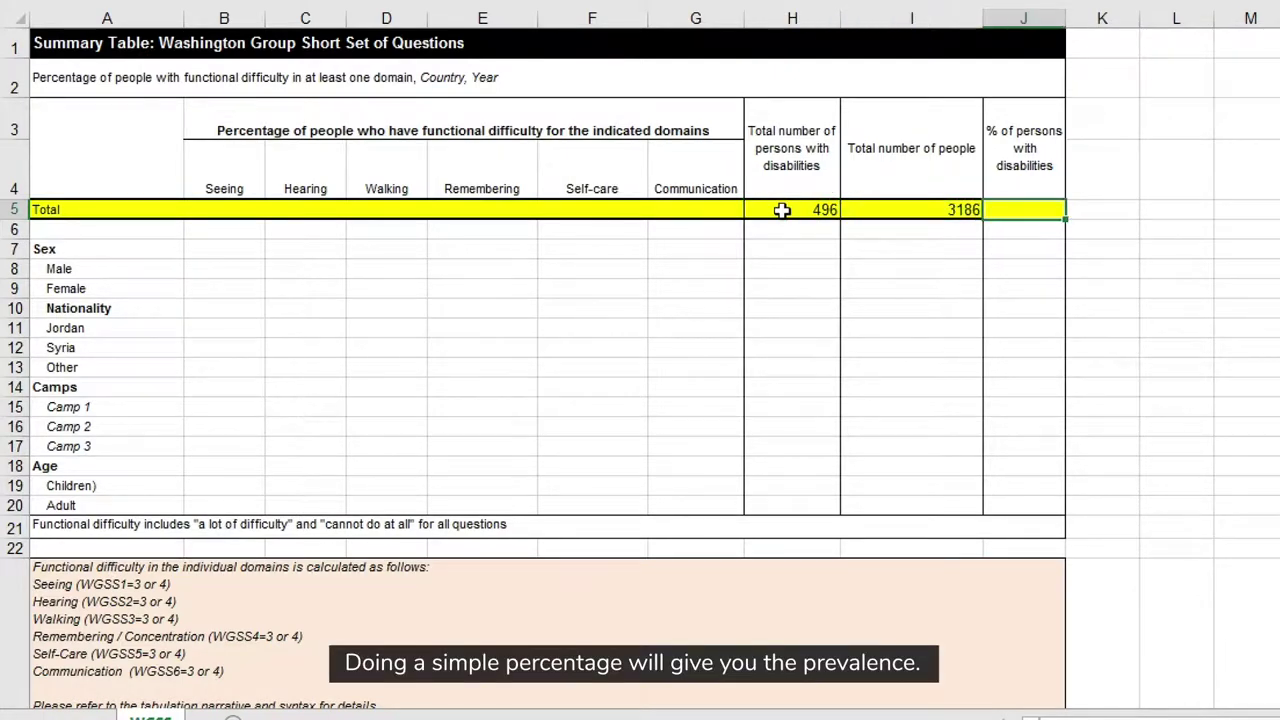
text(=)
click(815, 212)
text(/)
click(886, 211)
key(Return)
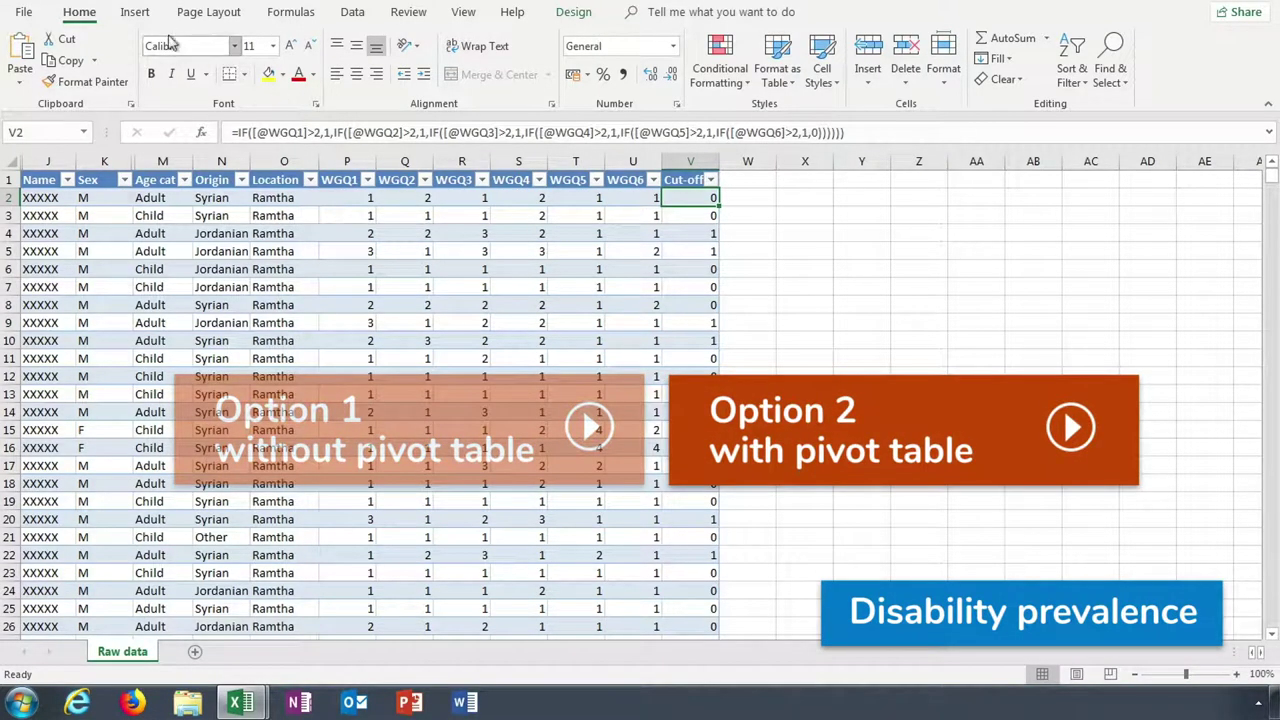
- Insert a PivotTable of the survey data on a new worksheet
click(137, 14)
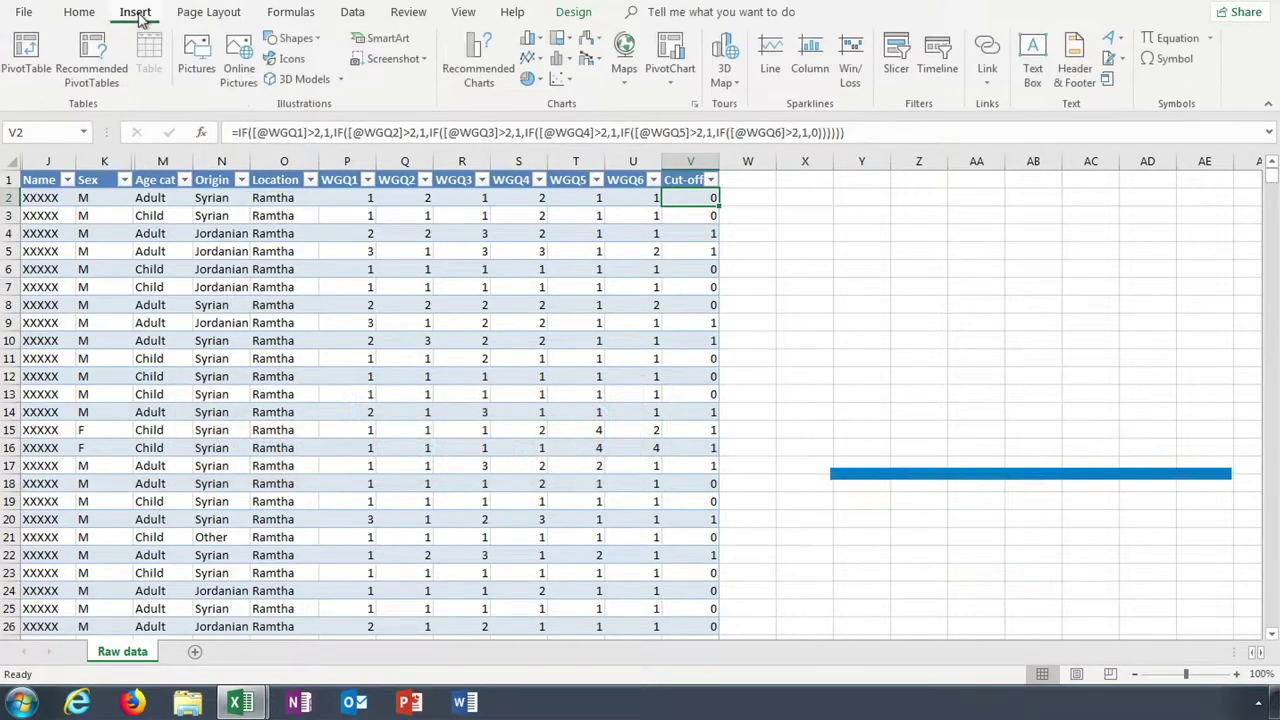
click(36, 54)
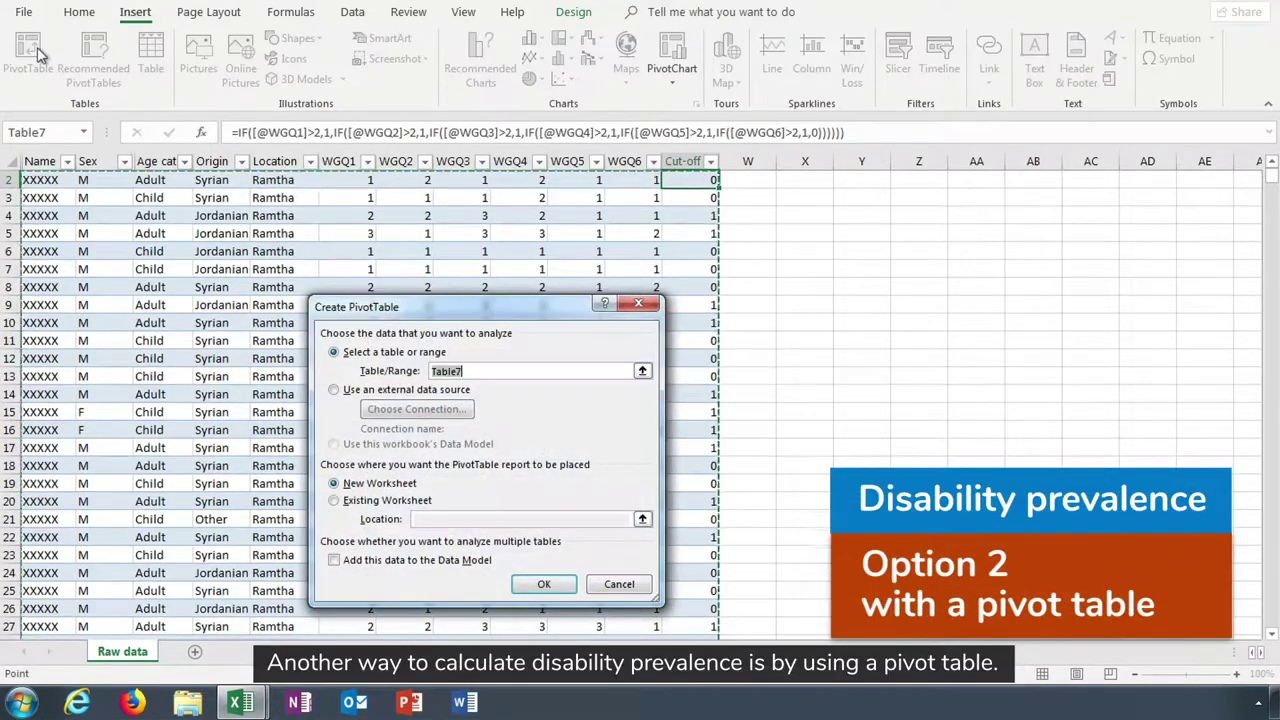
click(544, 583)
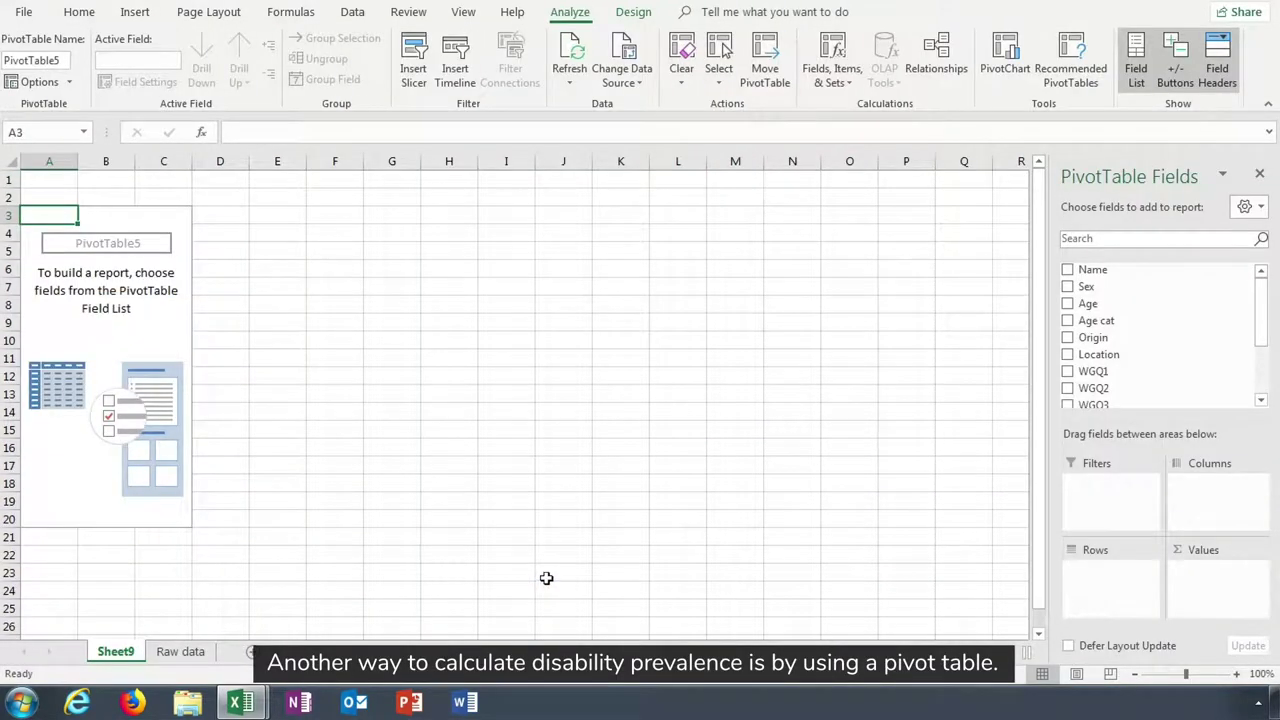
- Rename the sheet 'Pivot table' and place Cut-off in Rows and Sex in Values
double_click(115, 651)
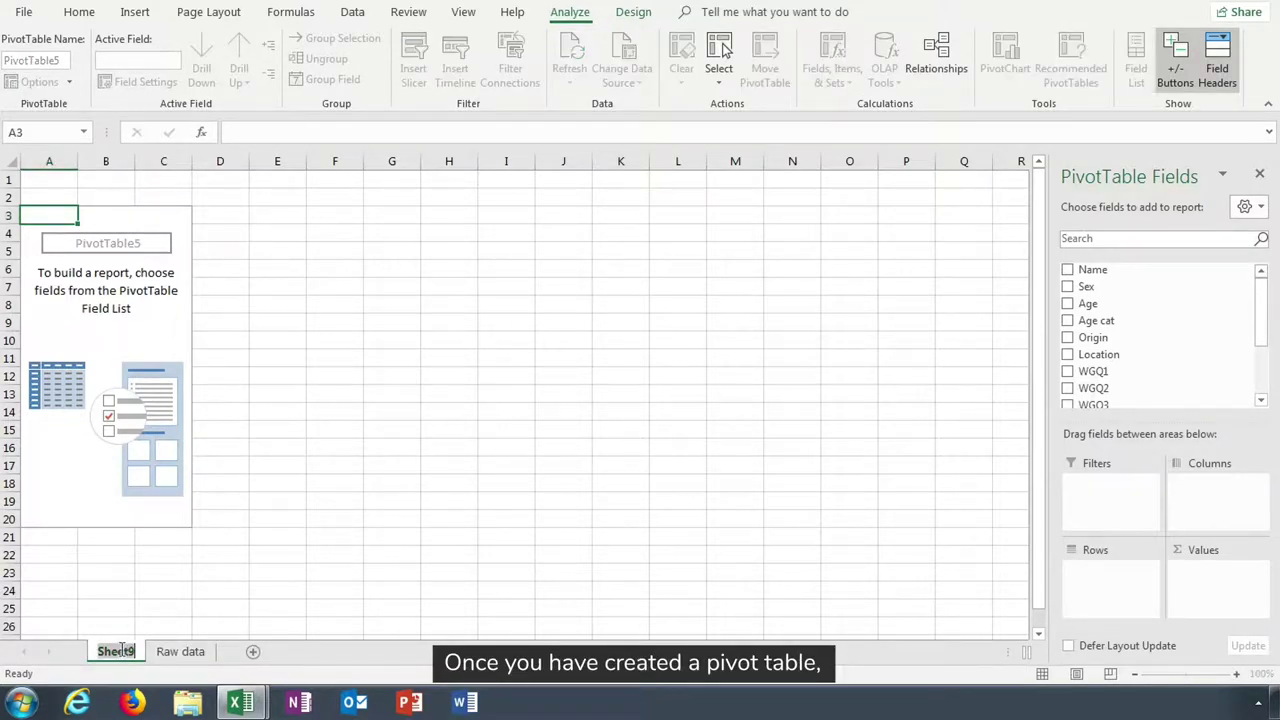
text(Pivot table)
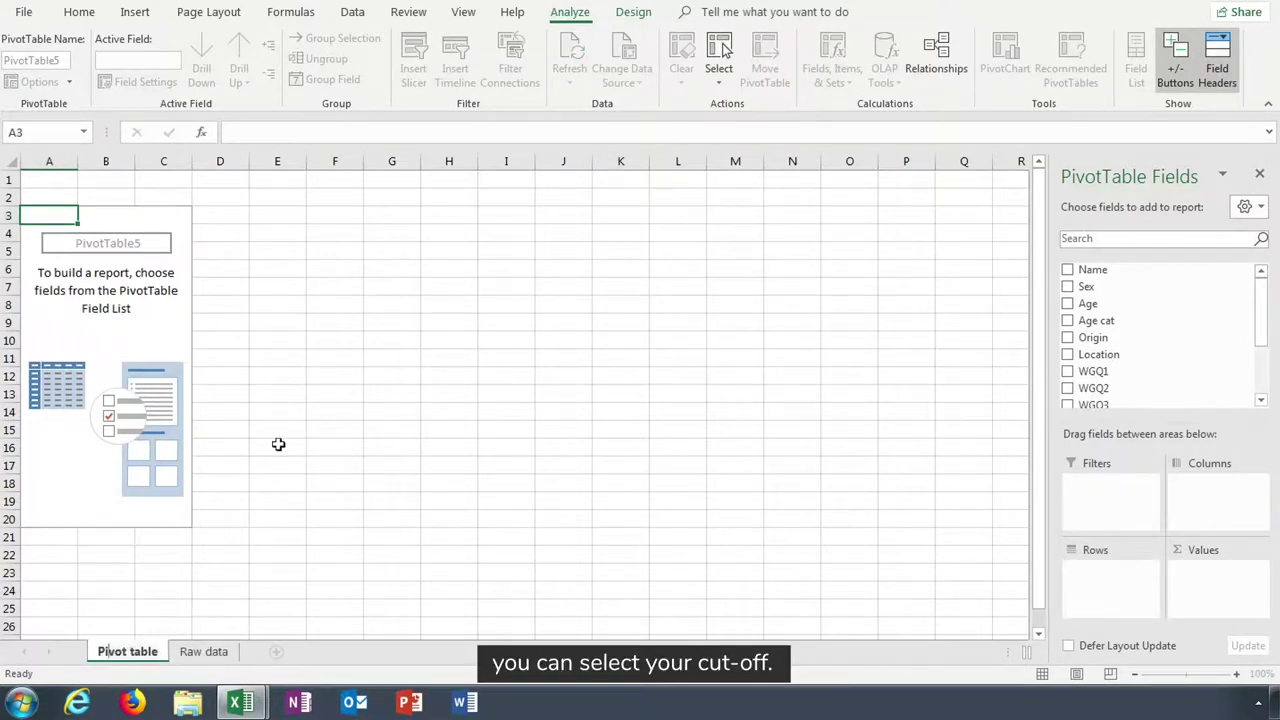
drag(1261, 318, 1265, 378)
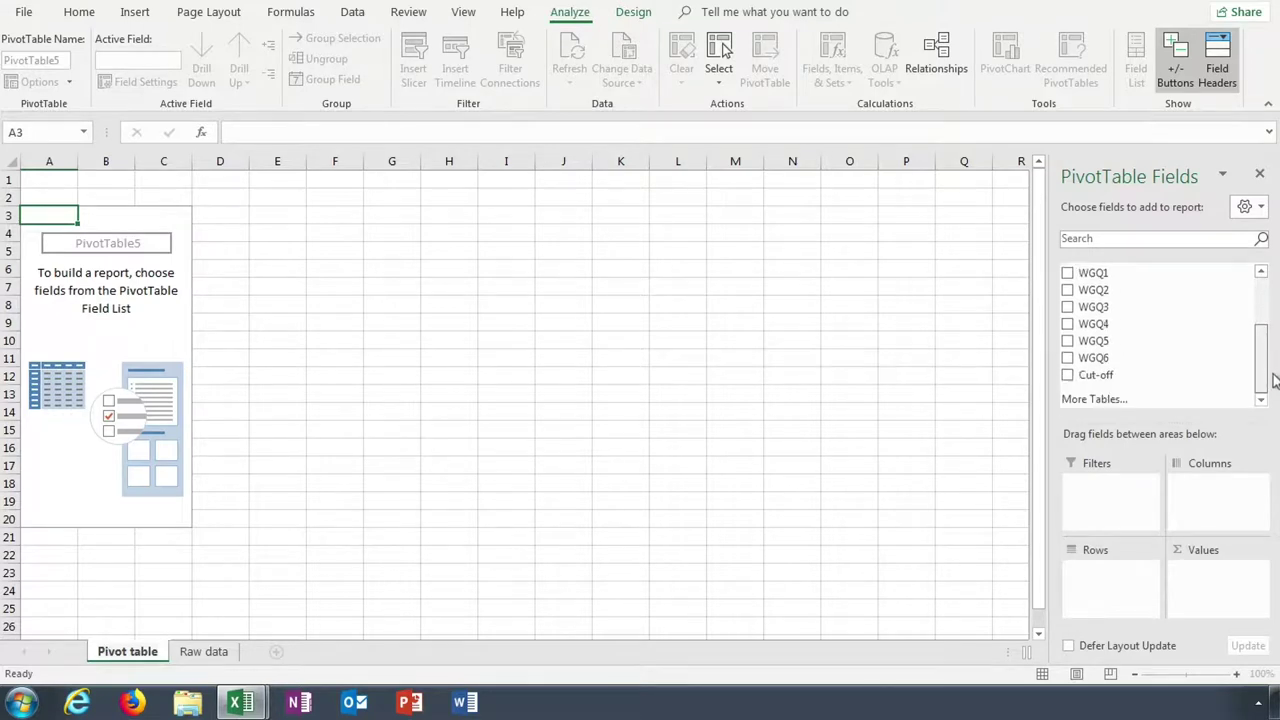
drag(1140, 383, 1109, 575)
drag(1260, 365, 1224, 578)
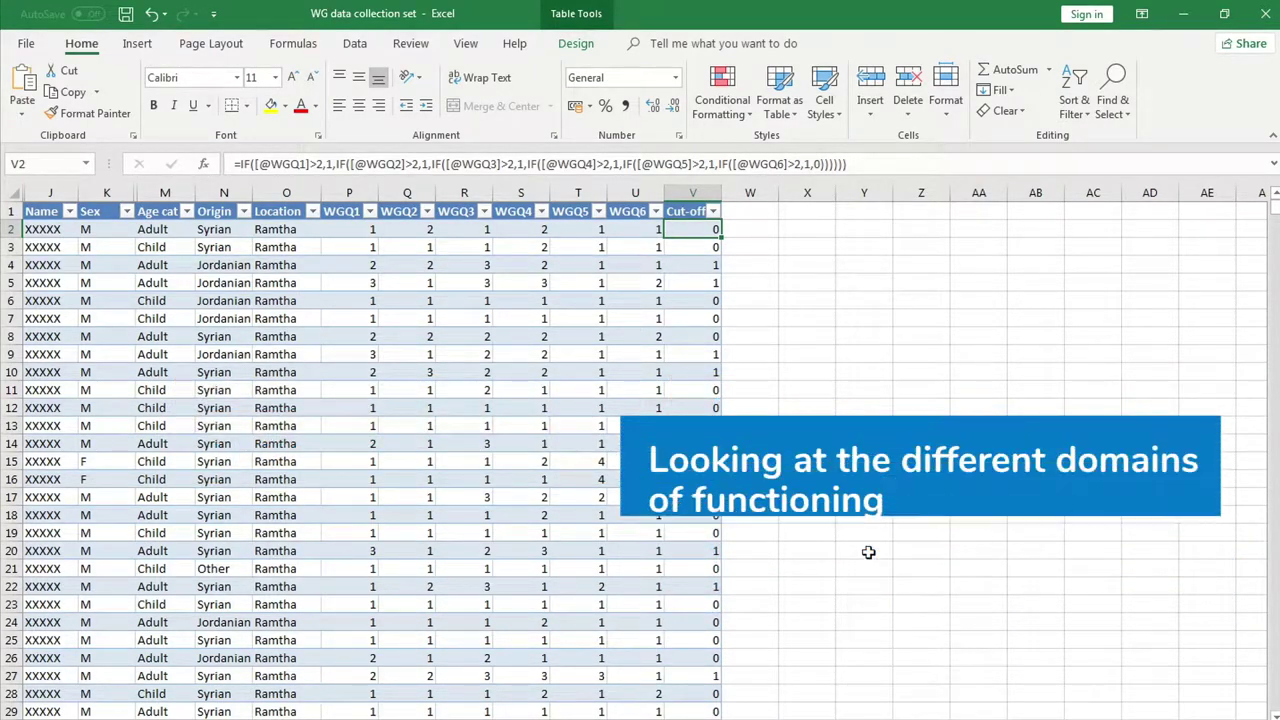
- Filter WGQ1 to show only answers 3 and 4
click(370, 211)
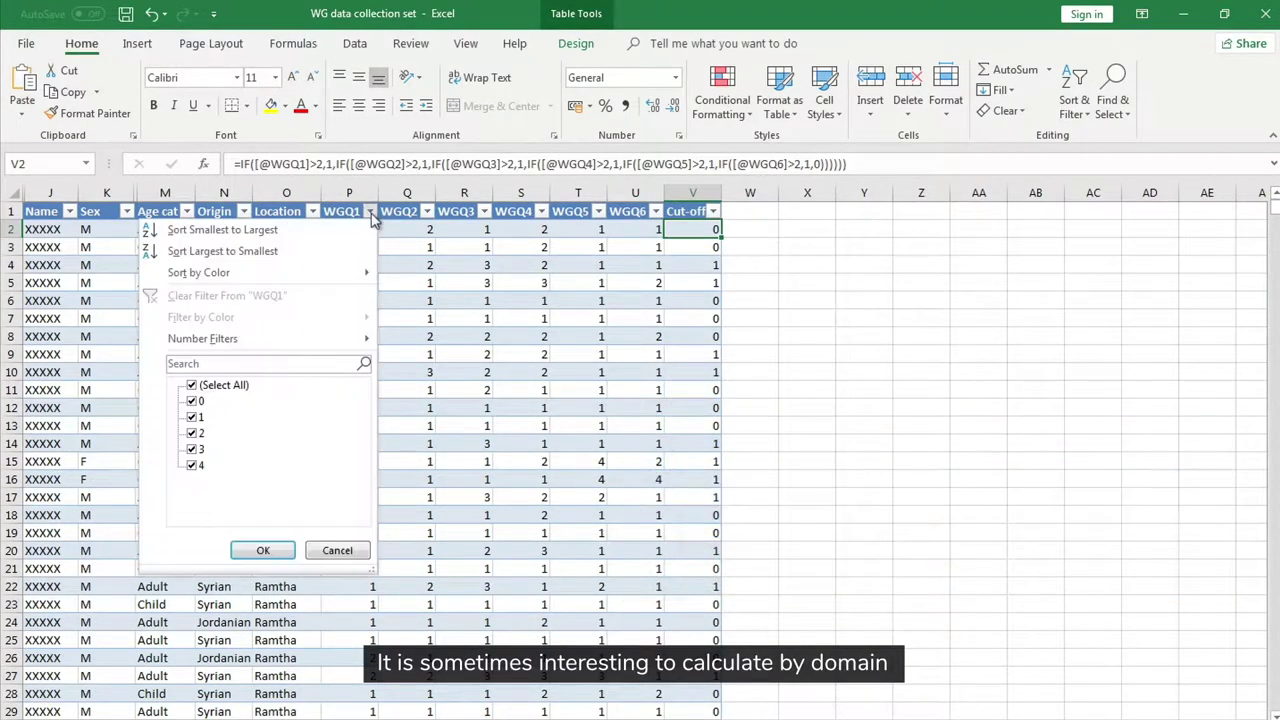
click(222, 387)
click(192, 449)
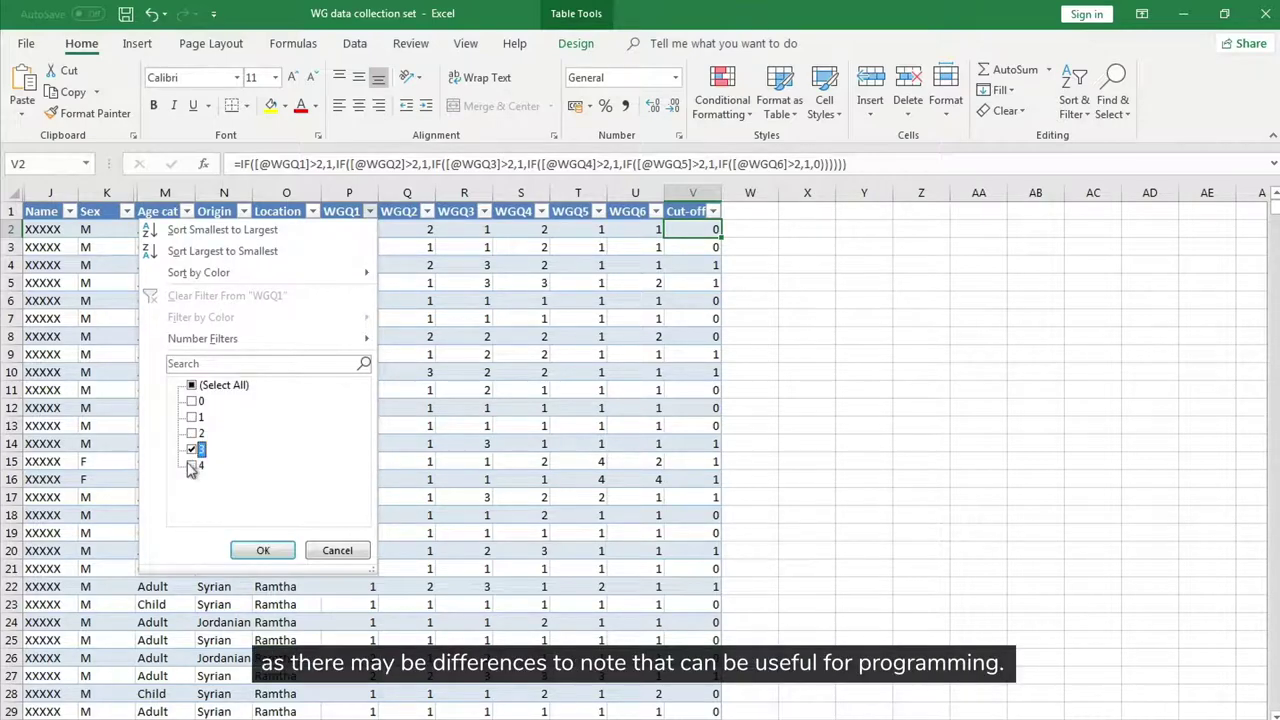
click(192, 465)
click(262, 552)
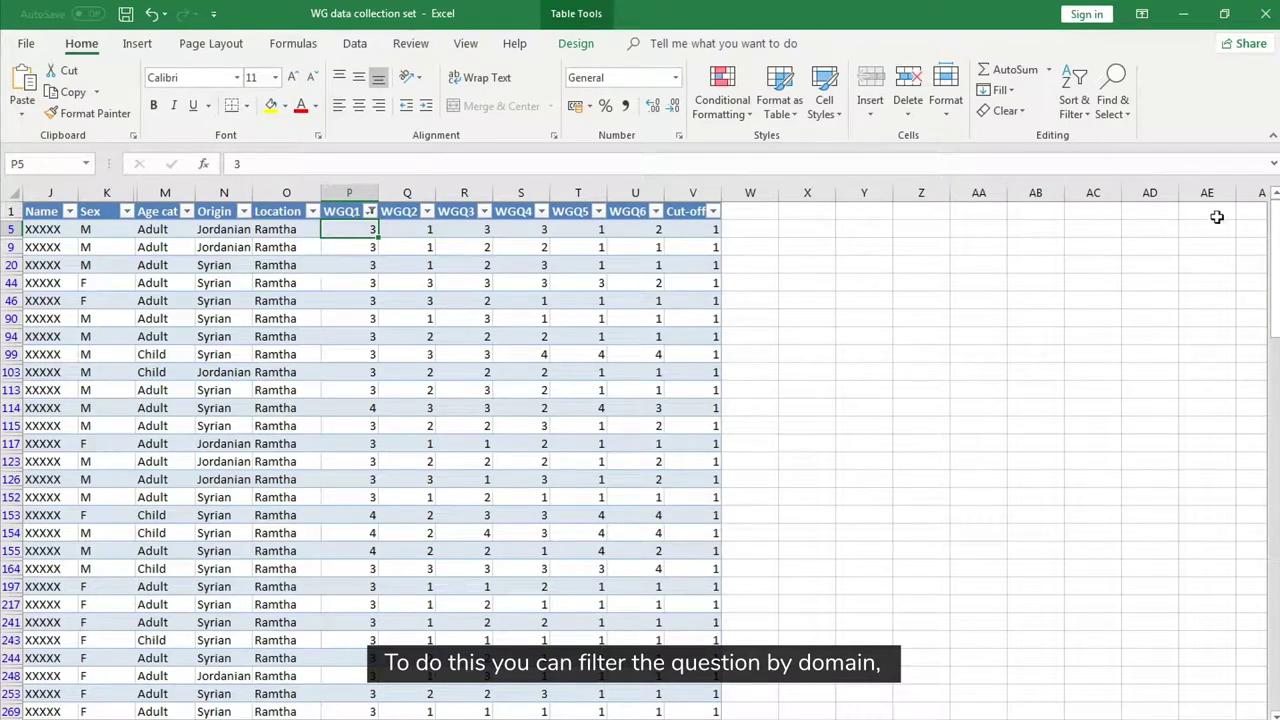
- Count the 160 filtered WGQ1 answers and enter 160 as the Seeing total in B5
drag(1274, 235, 1276, 709)
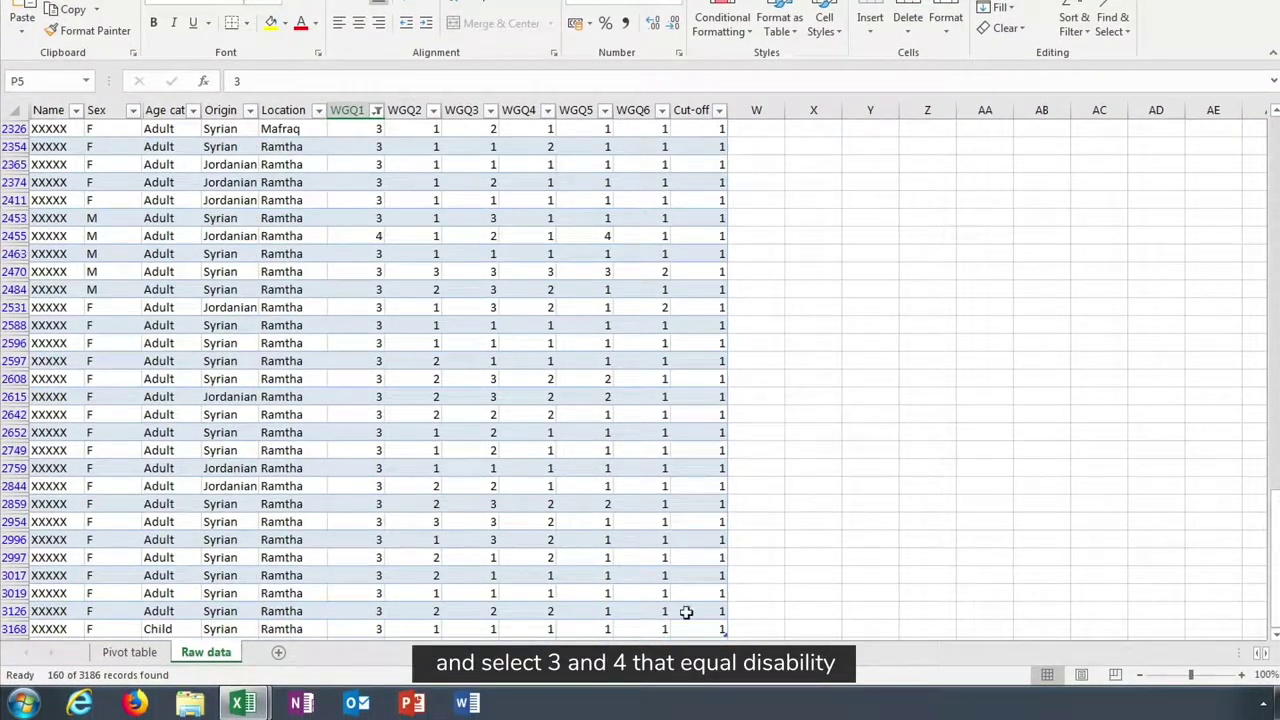
shift+click(360, 629)
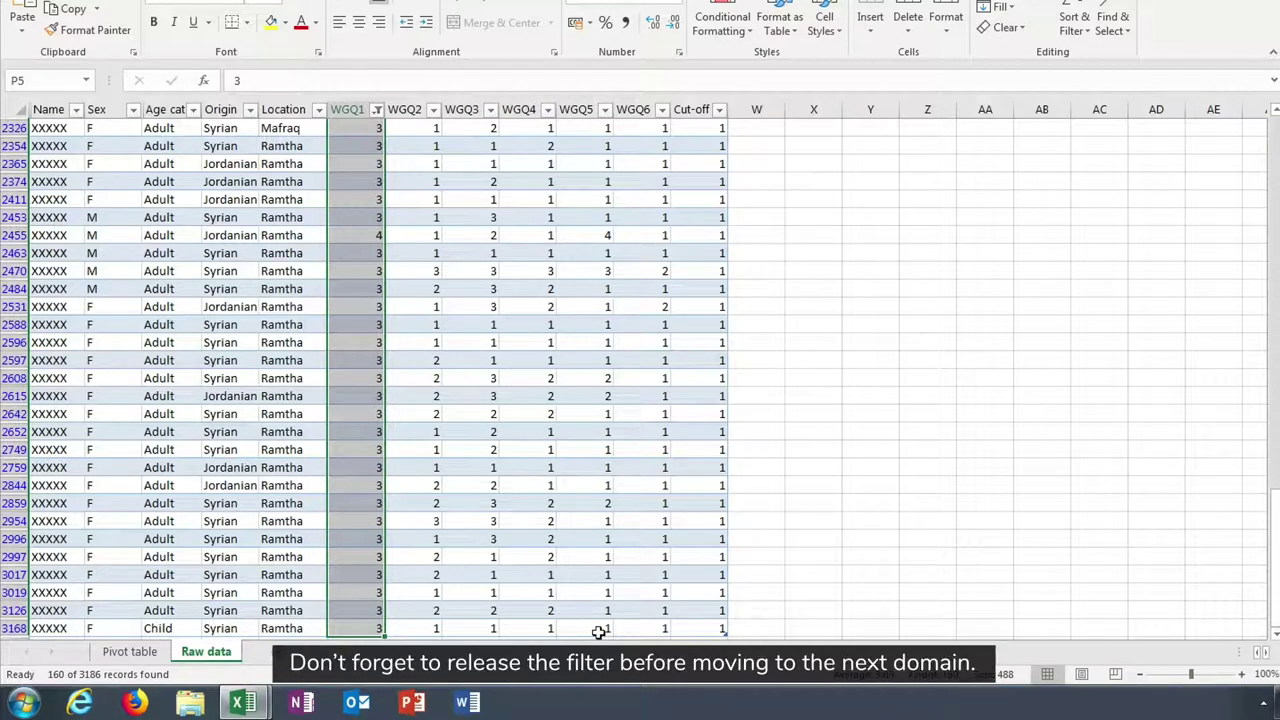
mouse_move(248, 704)
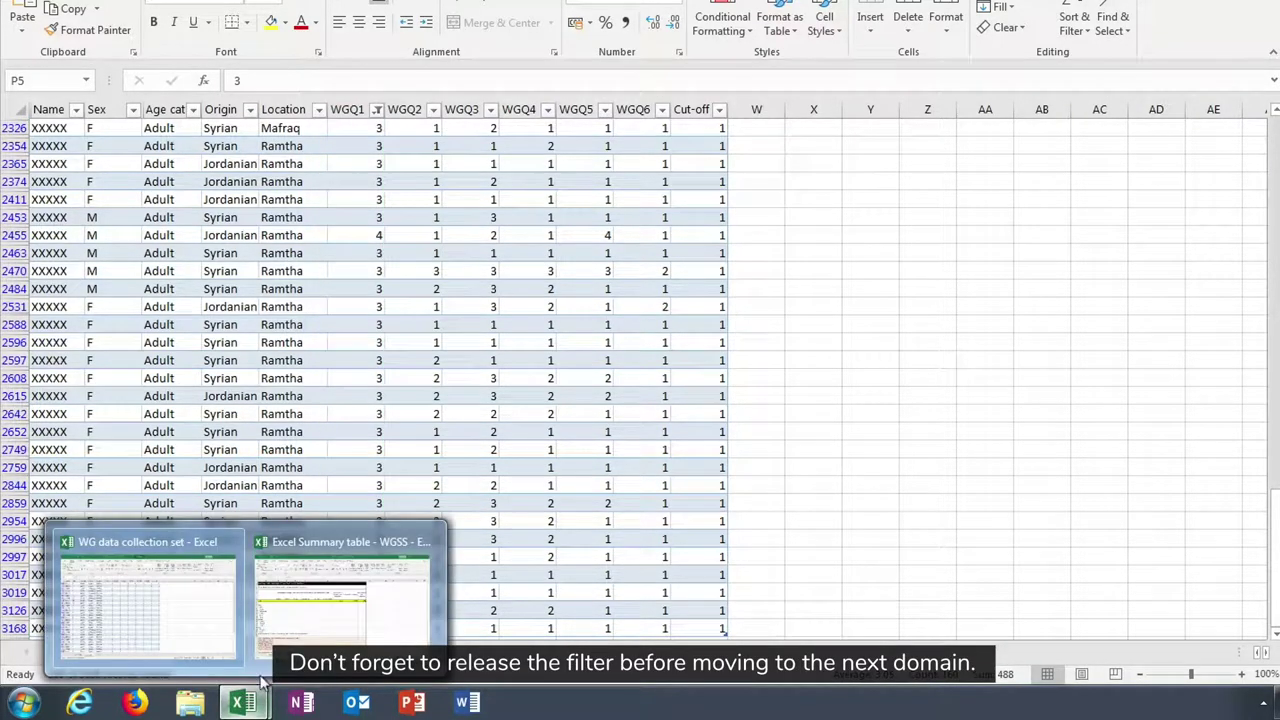
click(297, 622)
click(177, 256)
text(160)
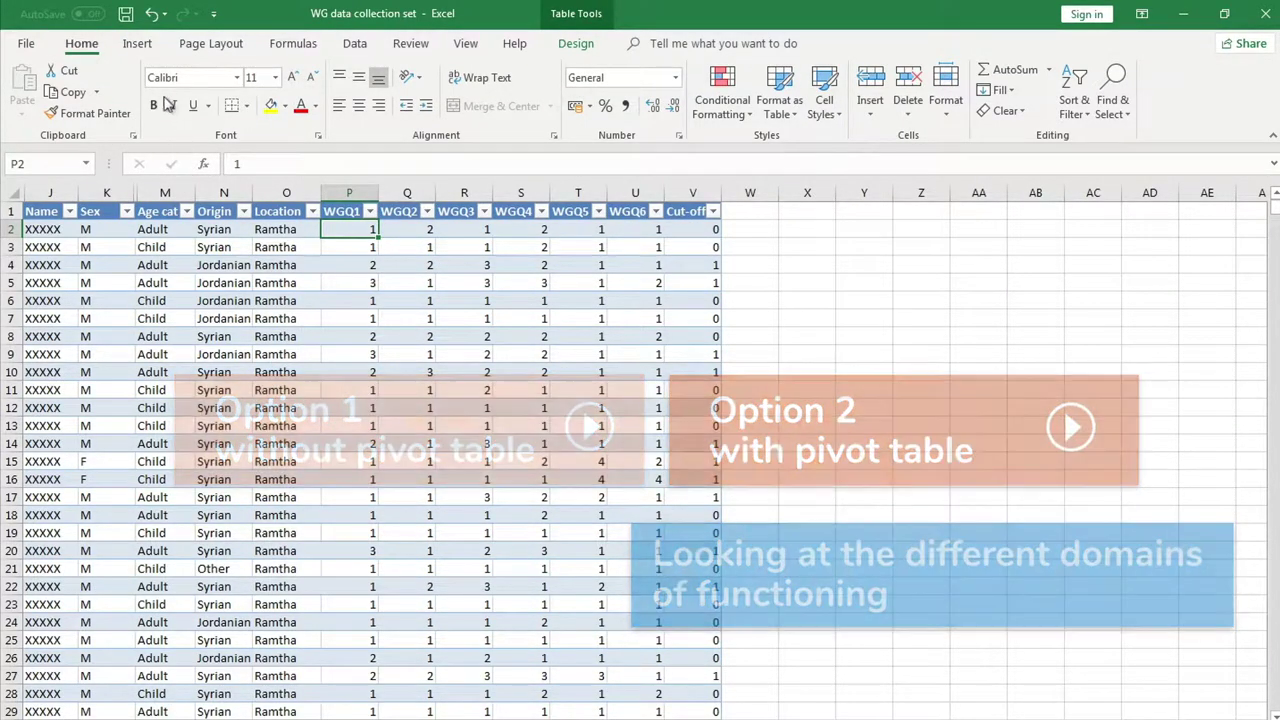
- Insert a pivot table on the Pivot table sheet with WGQ1 codes as rows and Sex counted as values
click(139, 45)
click(30, 85)
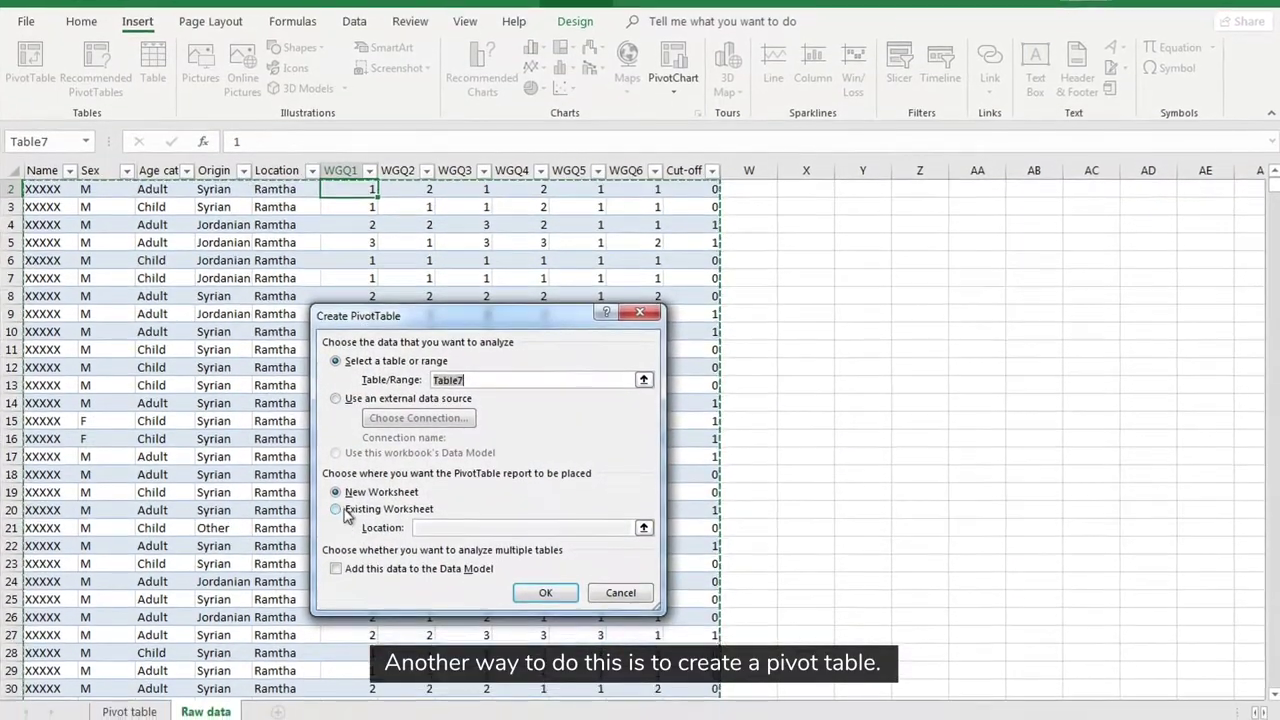
click(336, 509)
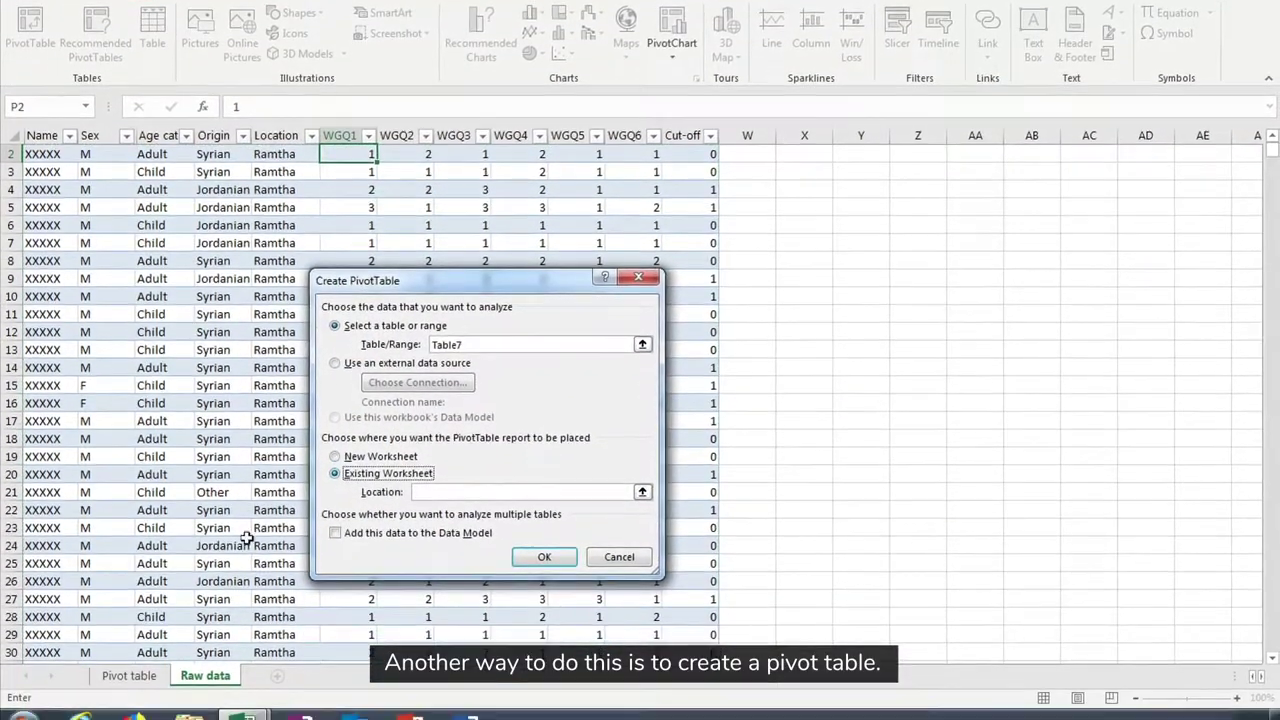
click(129, 711)
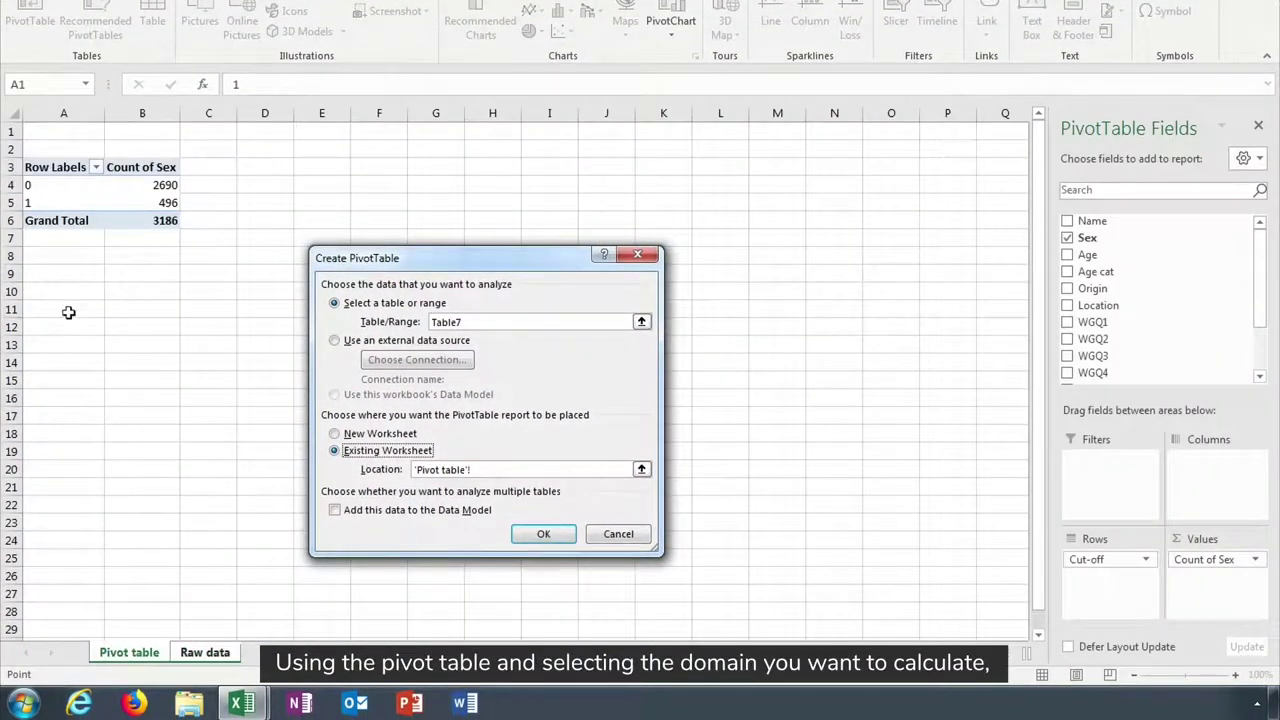
click(534, 534)
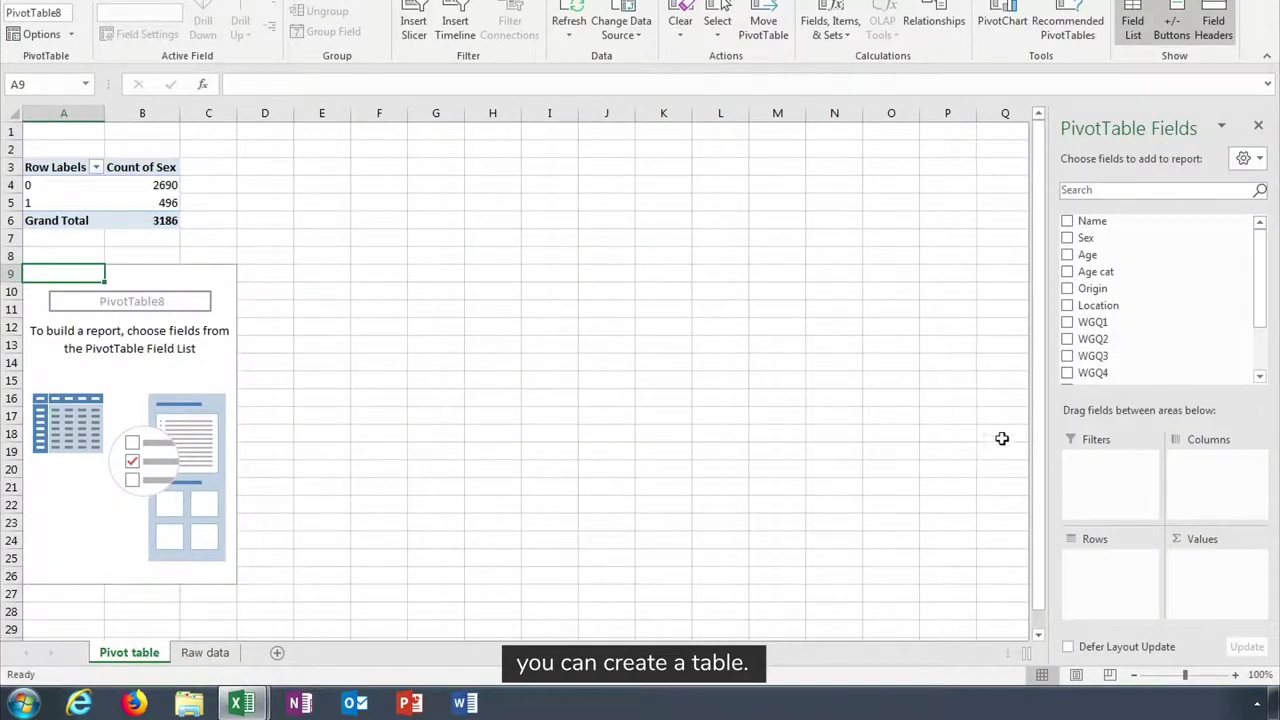
drag(1093, 322, 1110, 565)
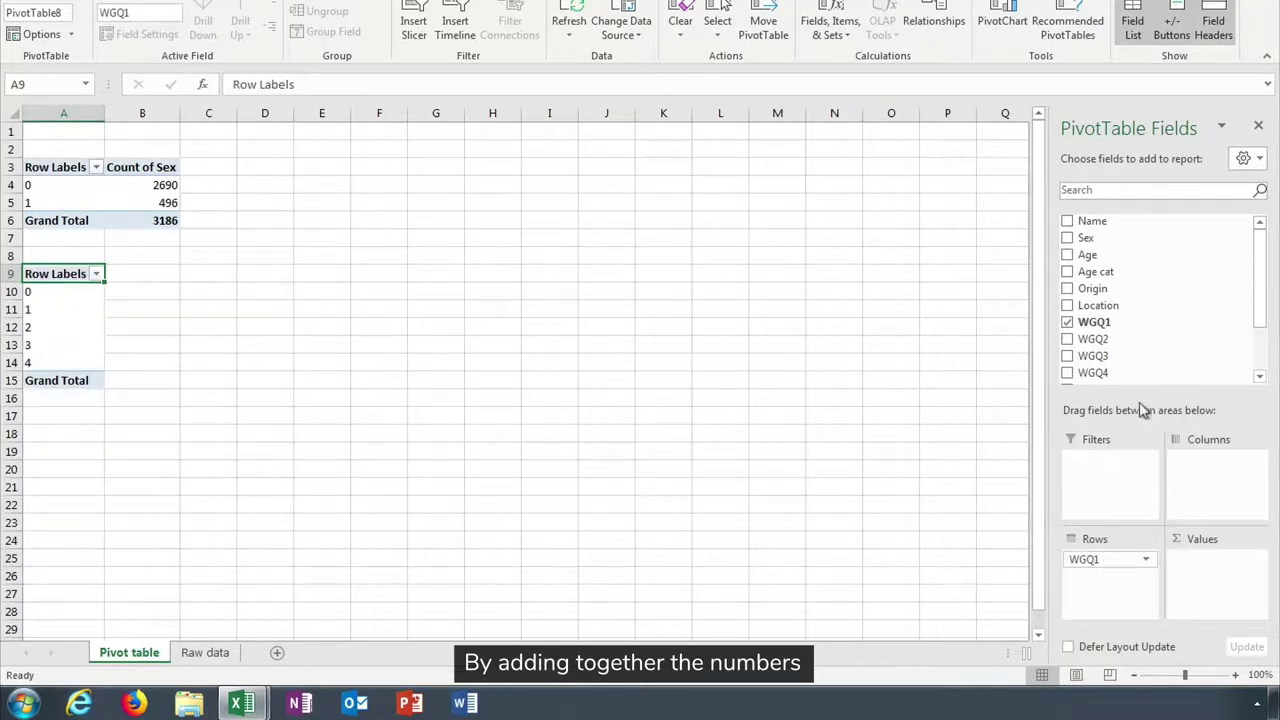
drag(1155, 241, 1205, 576)
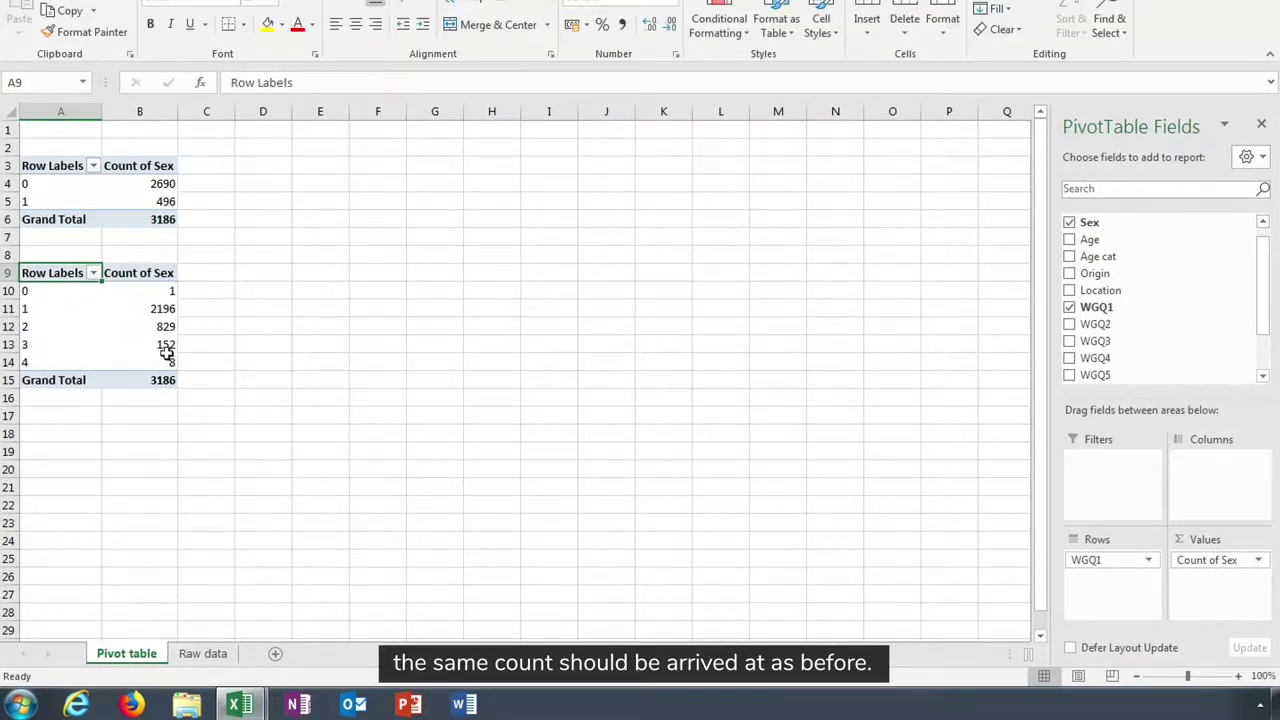
- Sum the code 3 and 4 counts beside the pivot with a =SUM formula
drag(166, 352, 157, 362)
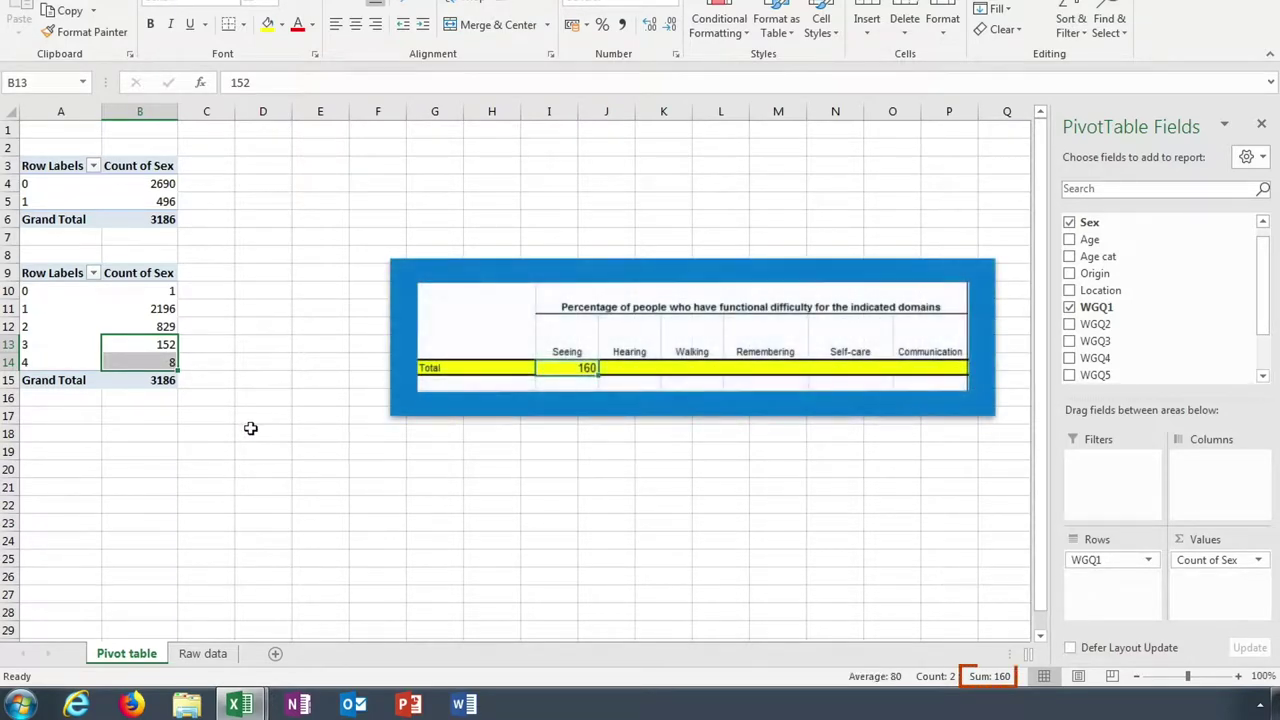
click(206, 362)
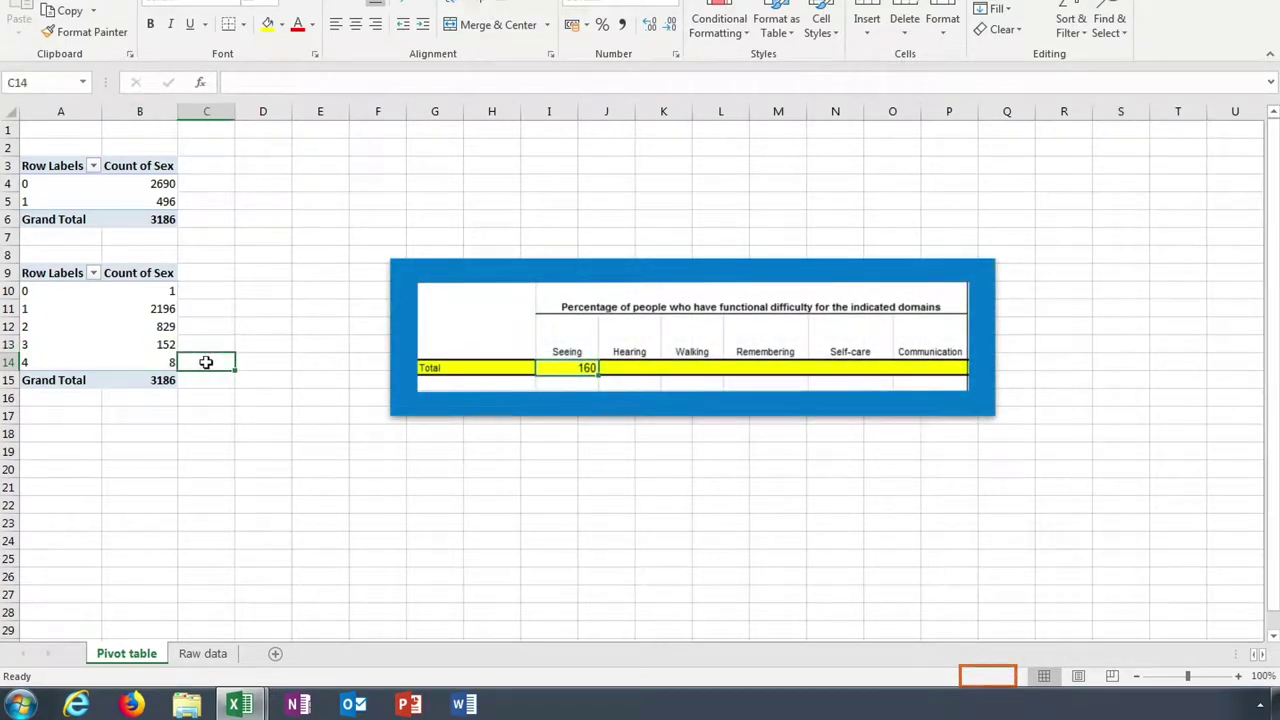
text(=SUM()
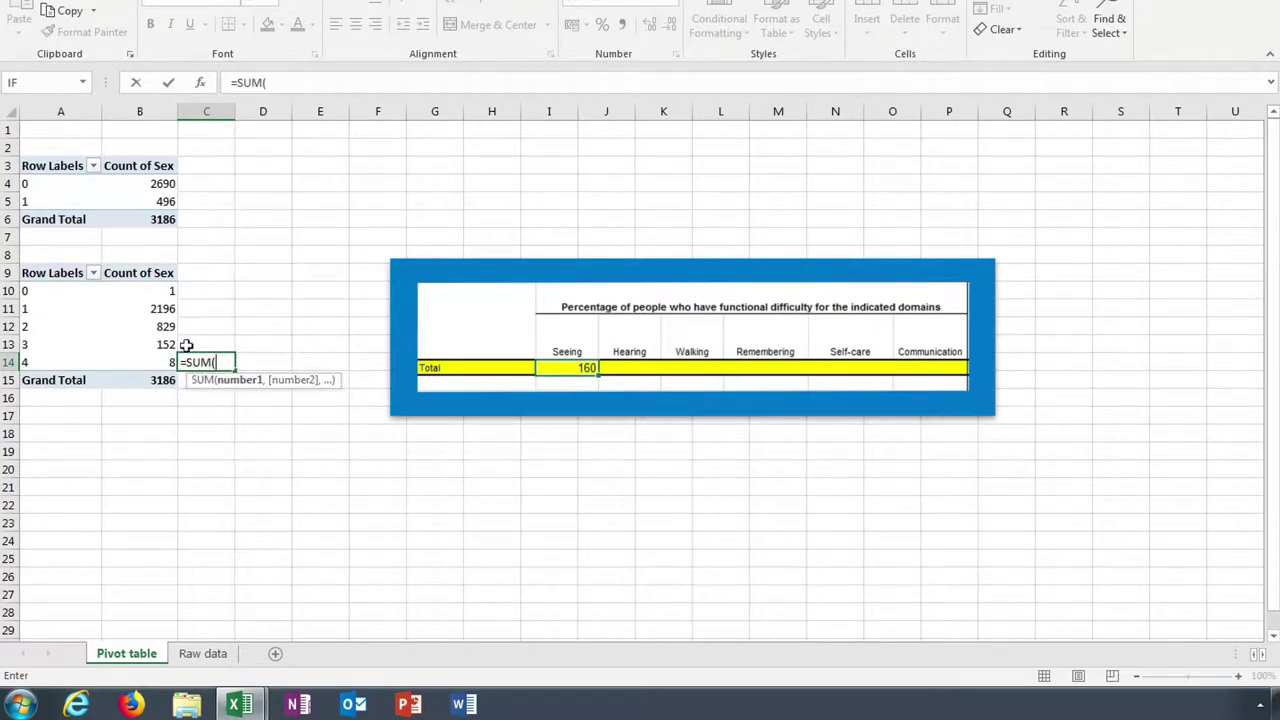
drag(160, 340, 157, 355)
key(Return)
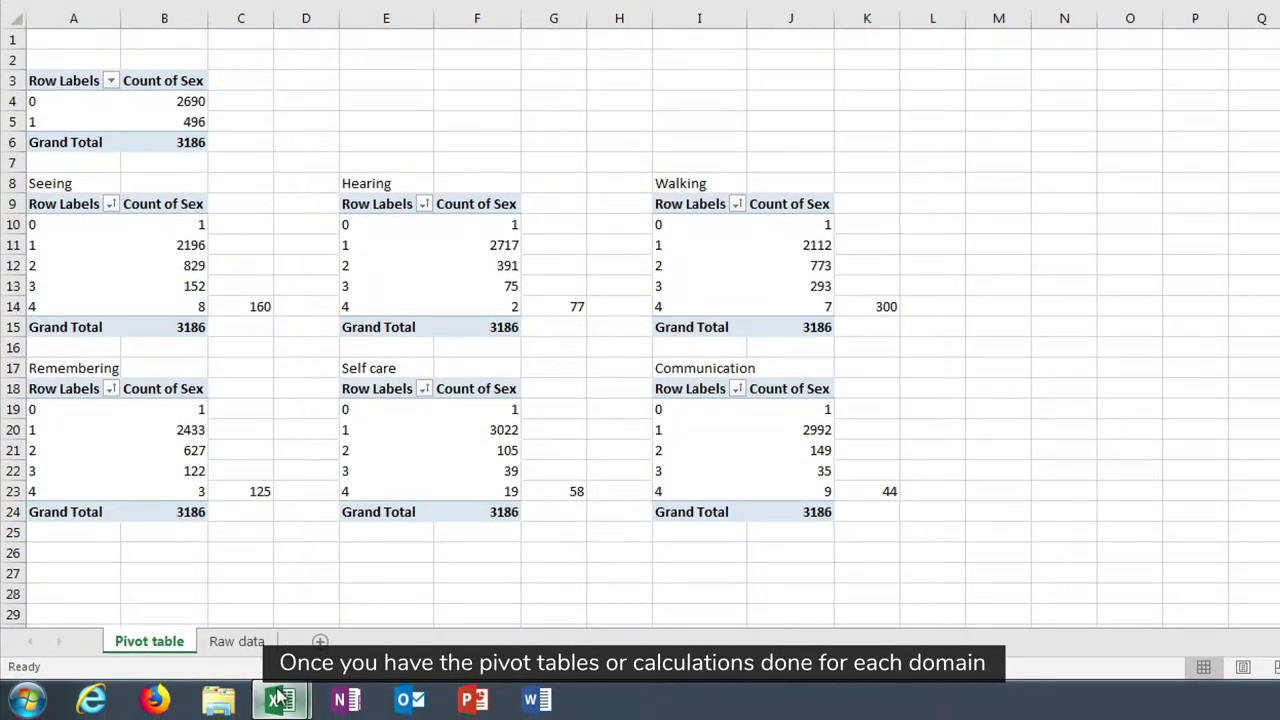
- In the WGSS summary workbook, enter Hearing total 77 in C5 and Walking total 300
mouse_move(280, 699)
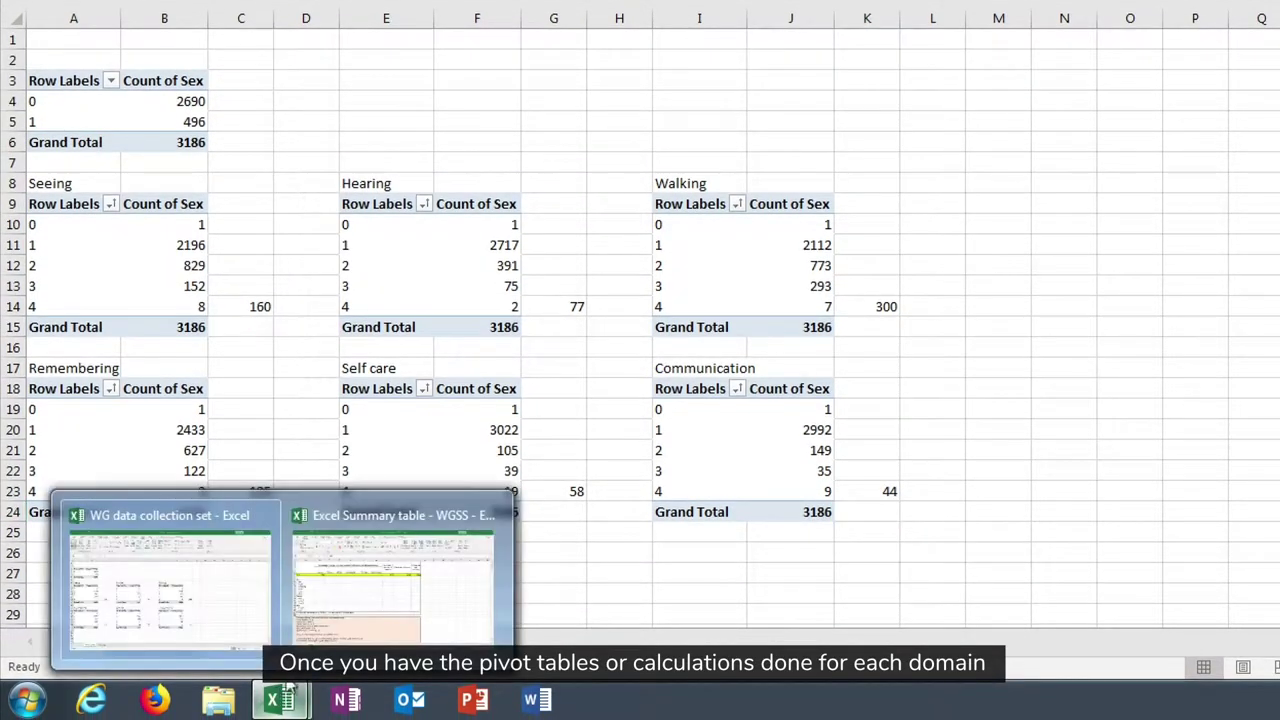
click(350, 594)
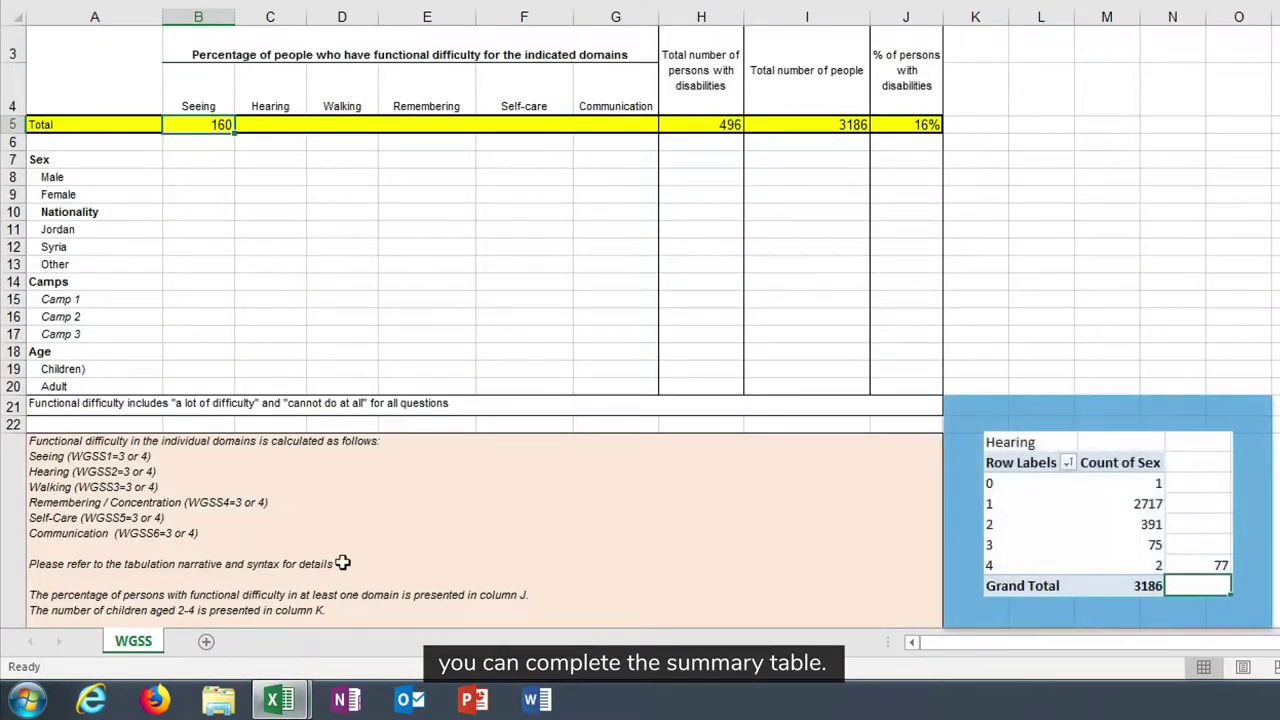
click(285, 127)
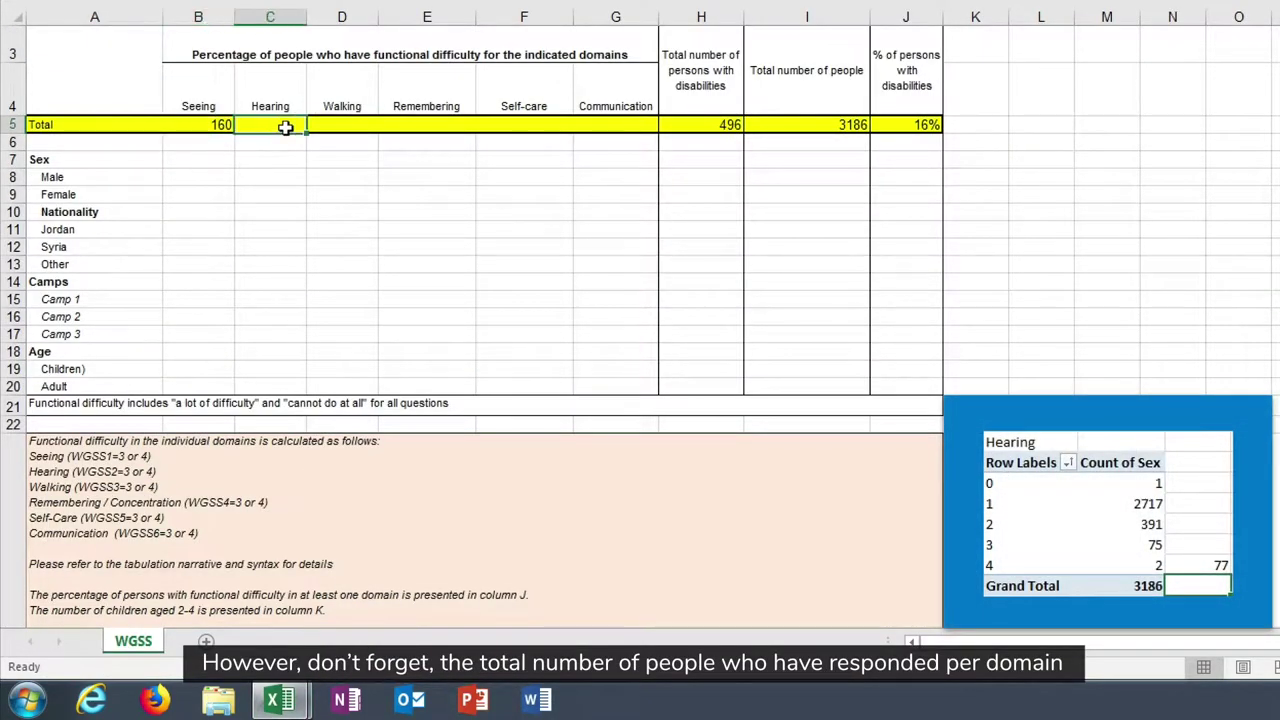
text(77)
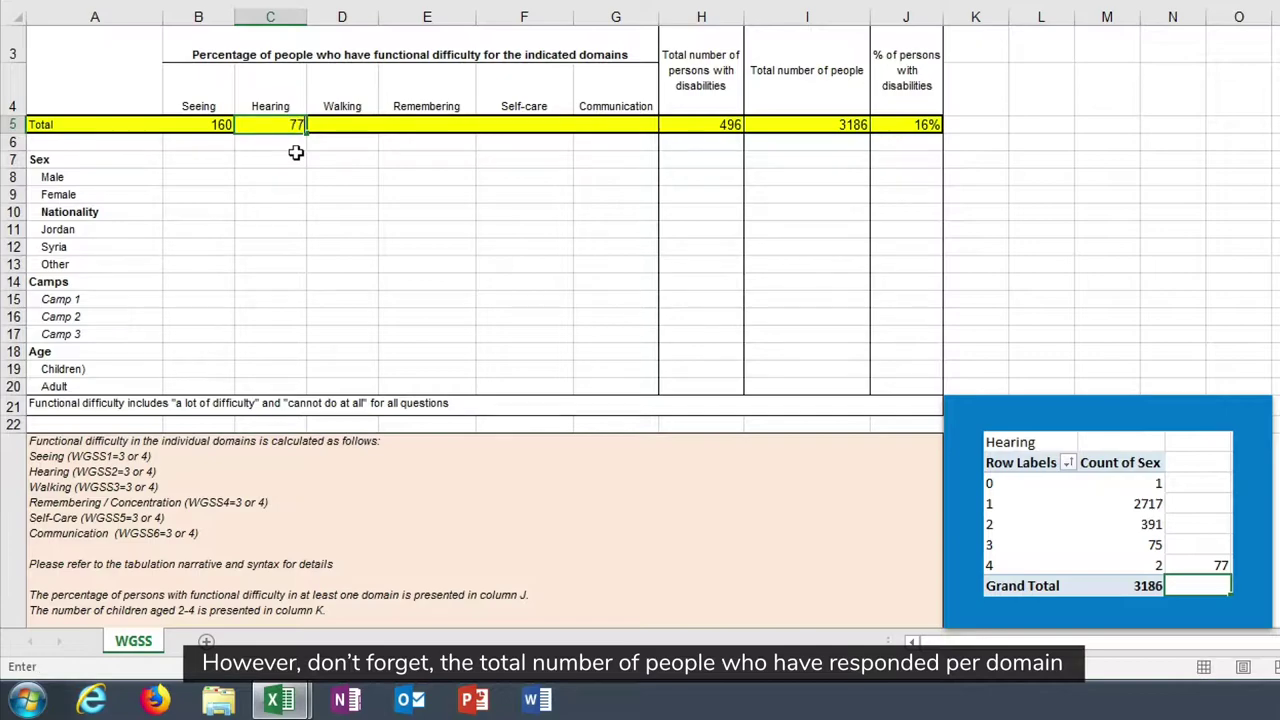
key(Tab)
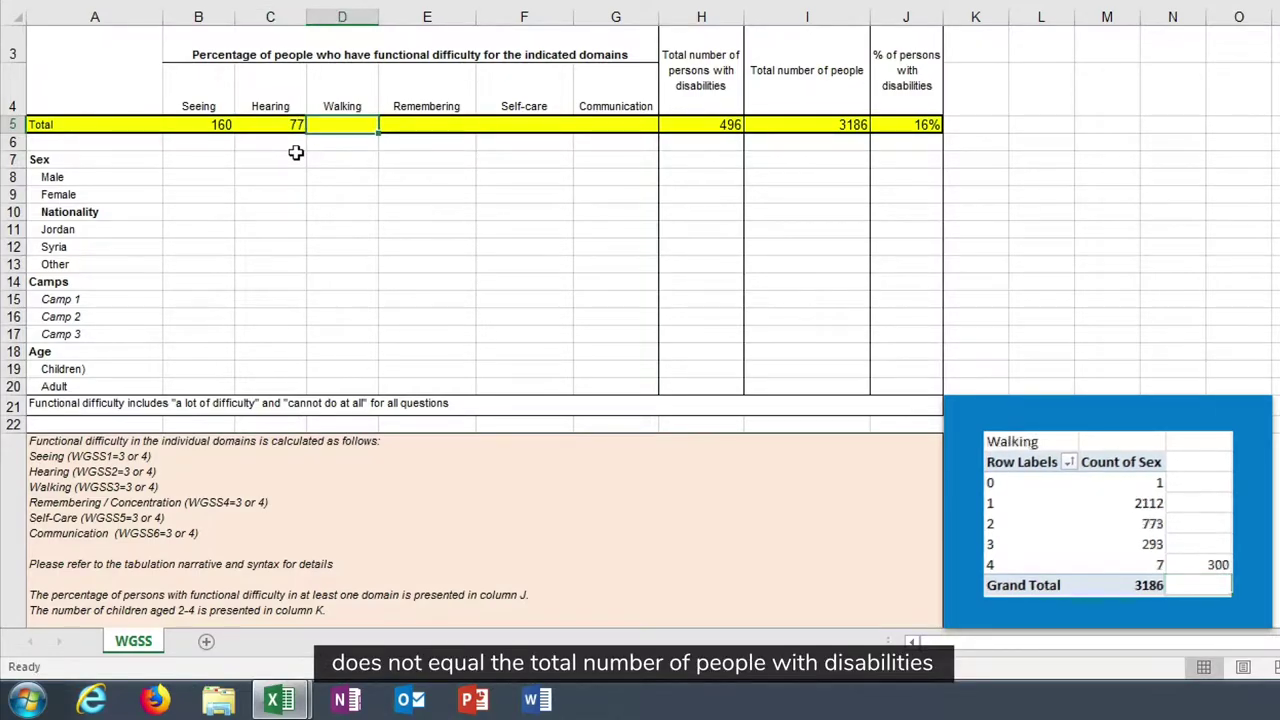
text(300)
key(Tab)
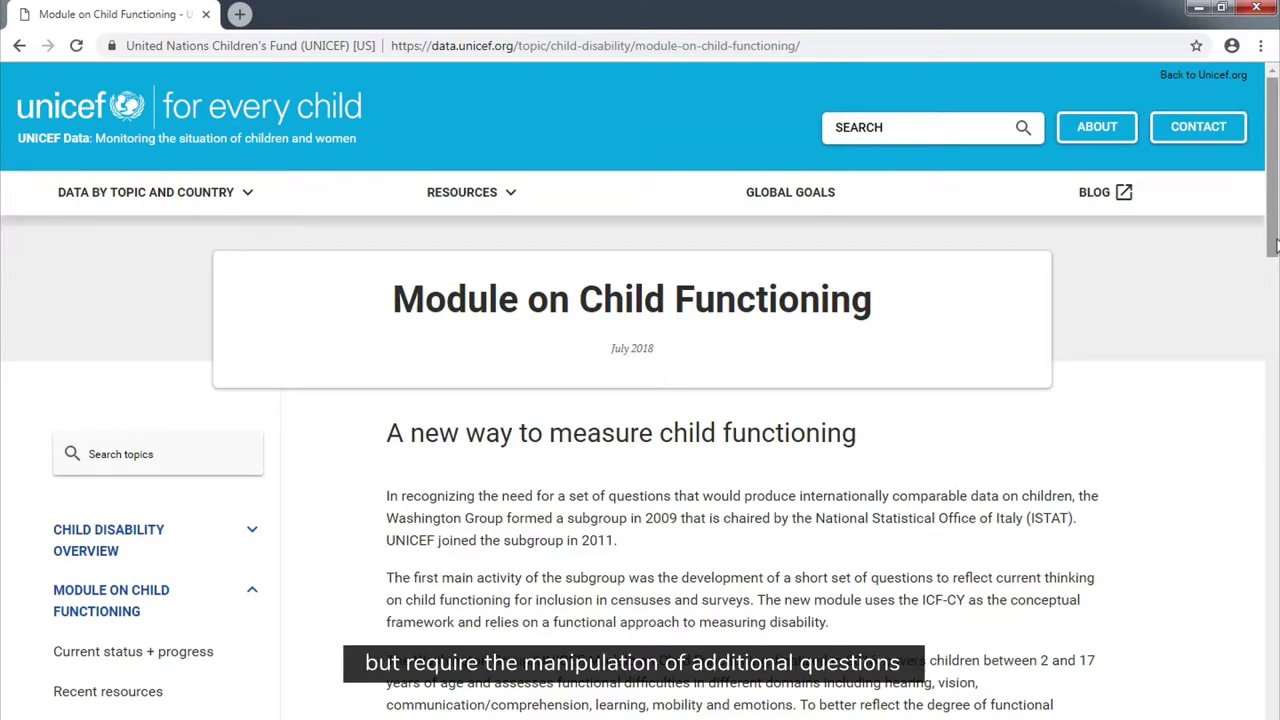
- Go to the tabulation plans, narrative and syntaxes page and download the tabulation plans
drag(1275, 245, 1274, 327)
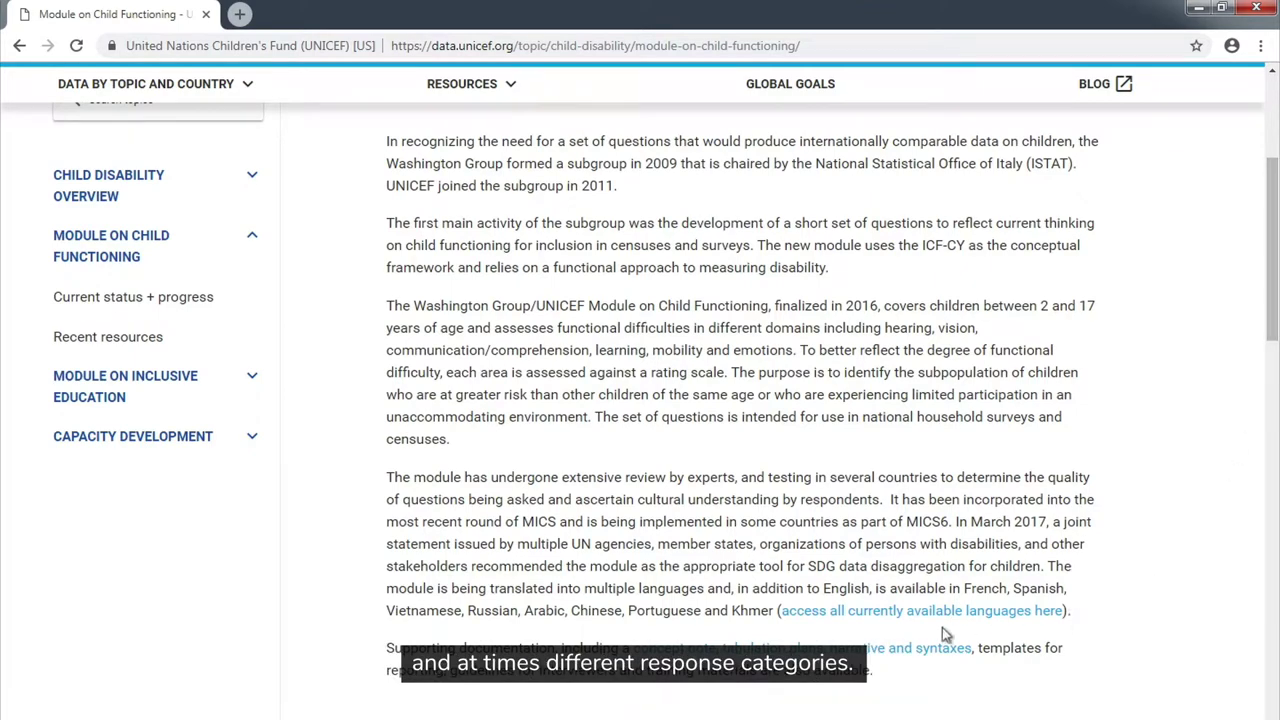
click(900, 648)
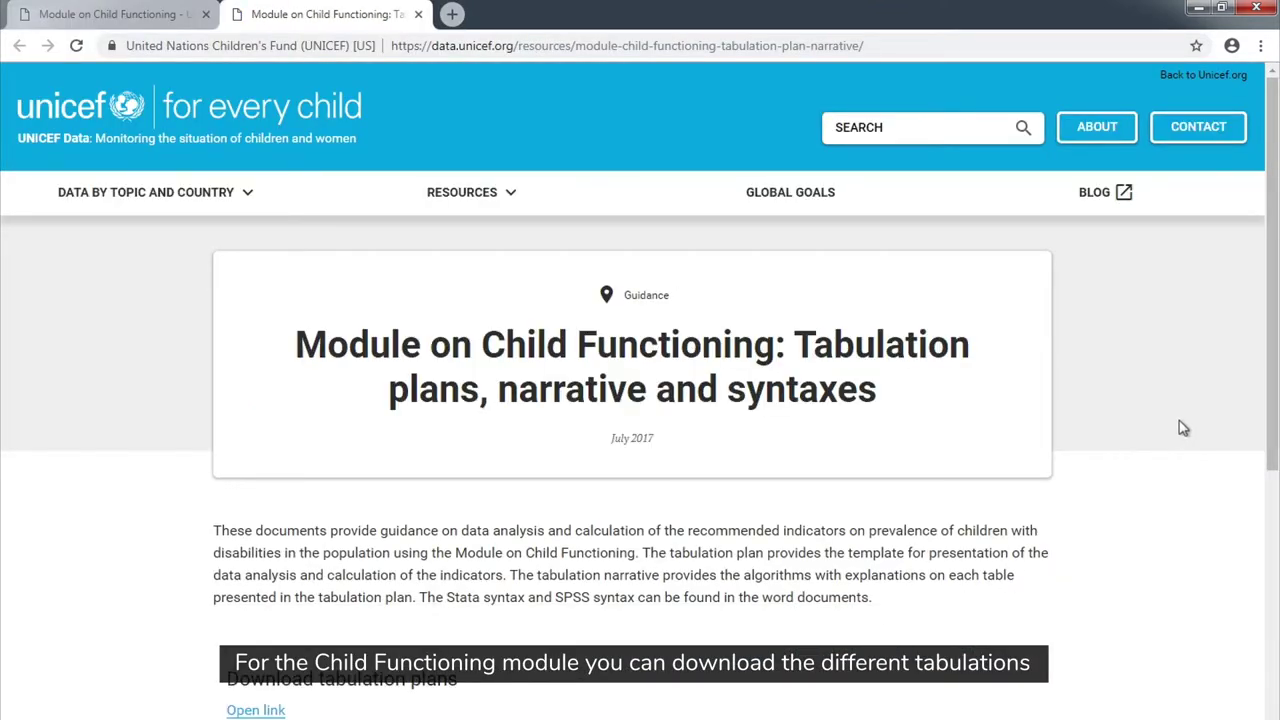
drag(1268, 376, 1270, 509)
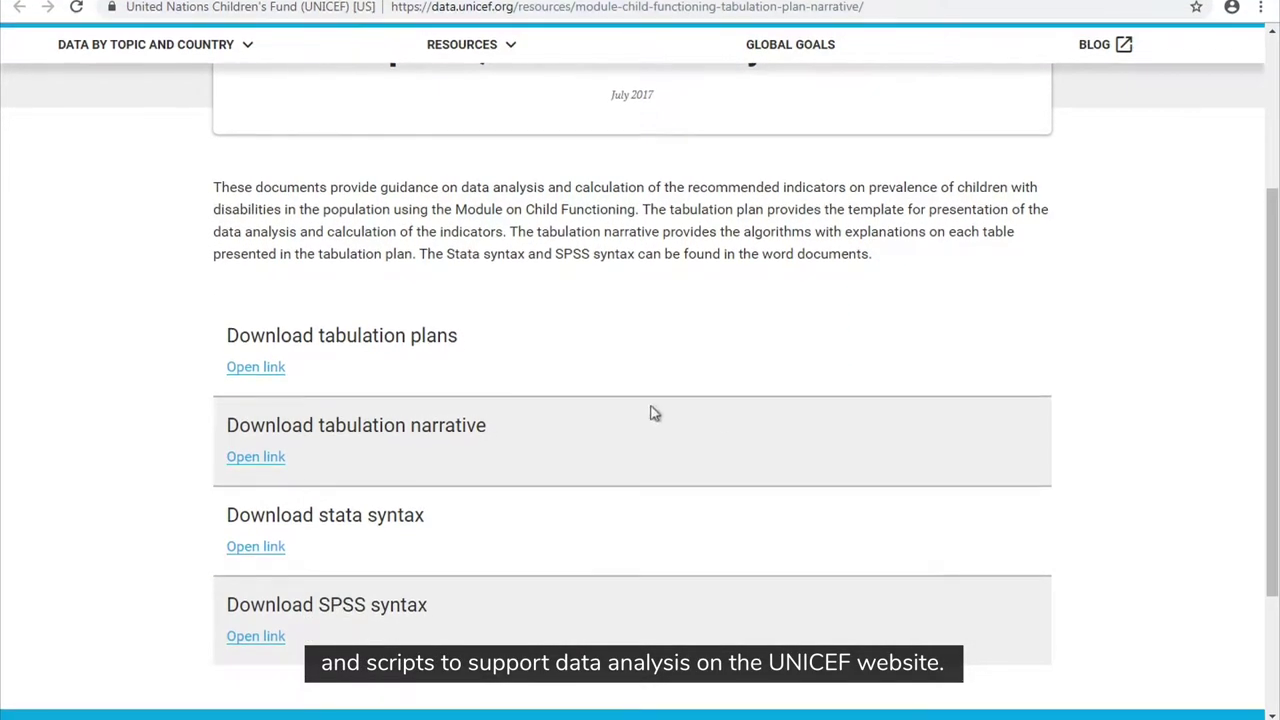
click(266, 374)
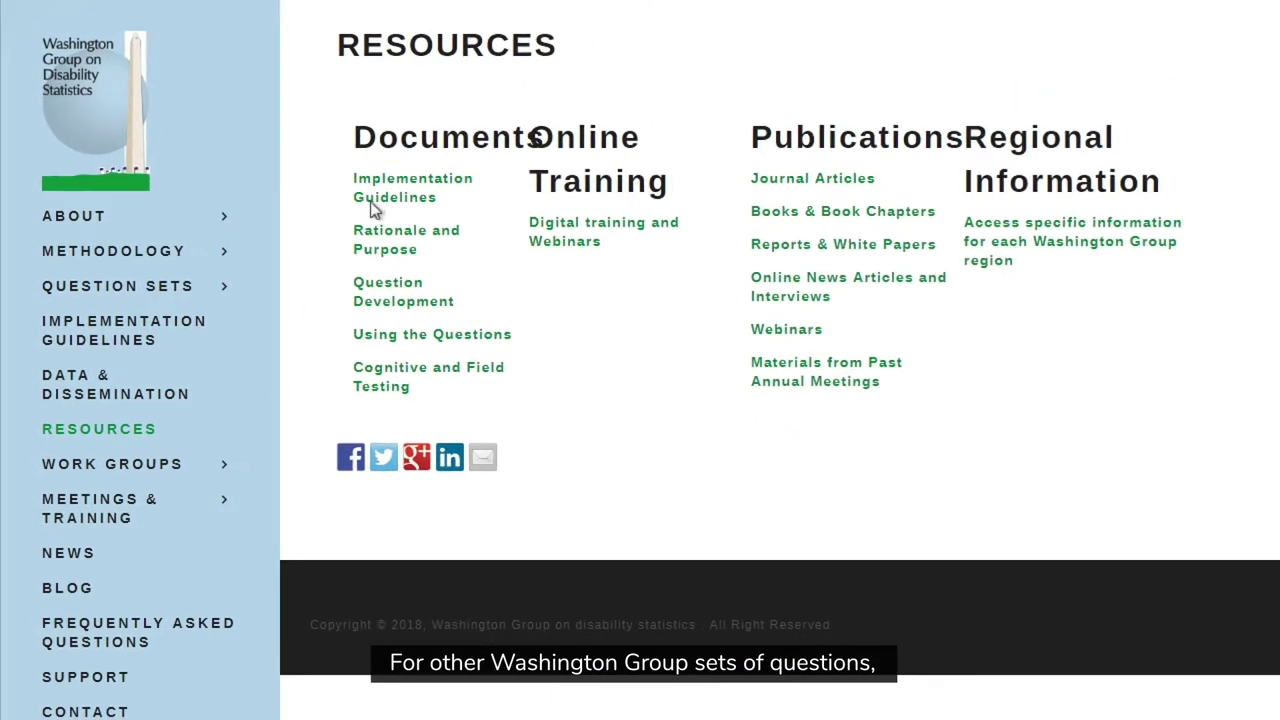
- From Implementation Guidelines, open the WG Document #5 Analytic Guidelines PDF and scroll through it
click(373, 209)
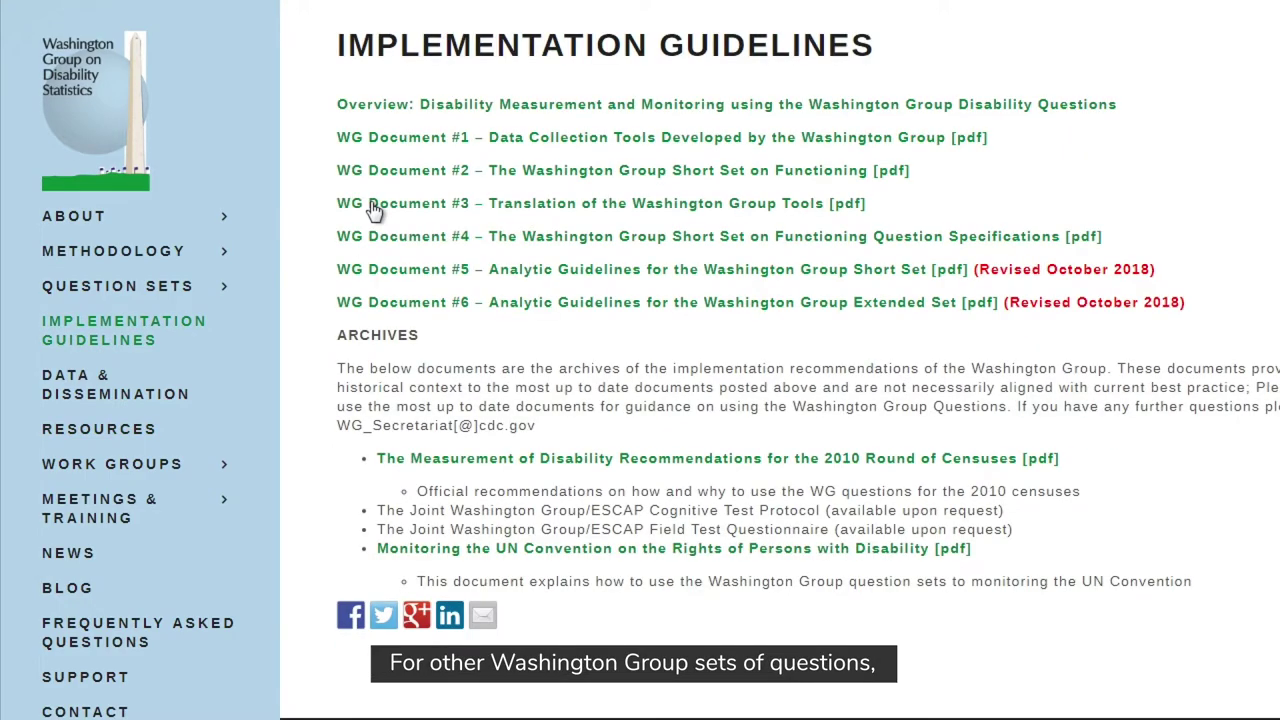
click(528, 278)
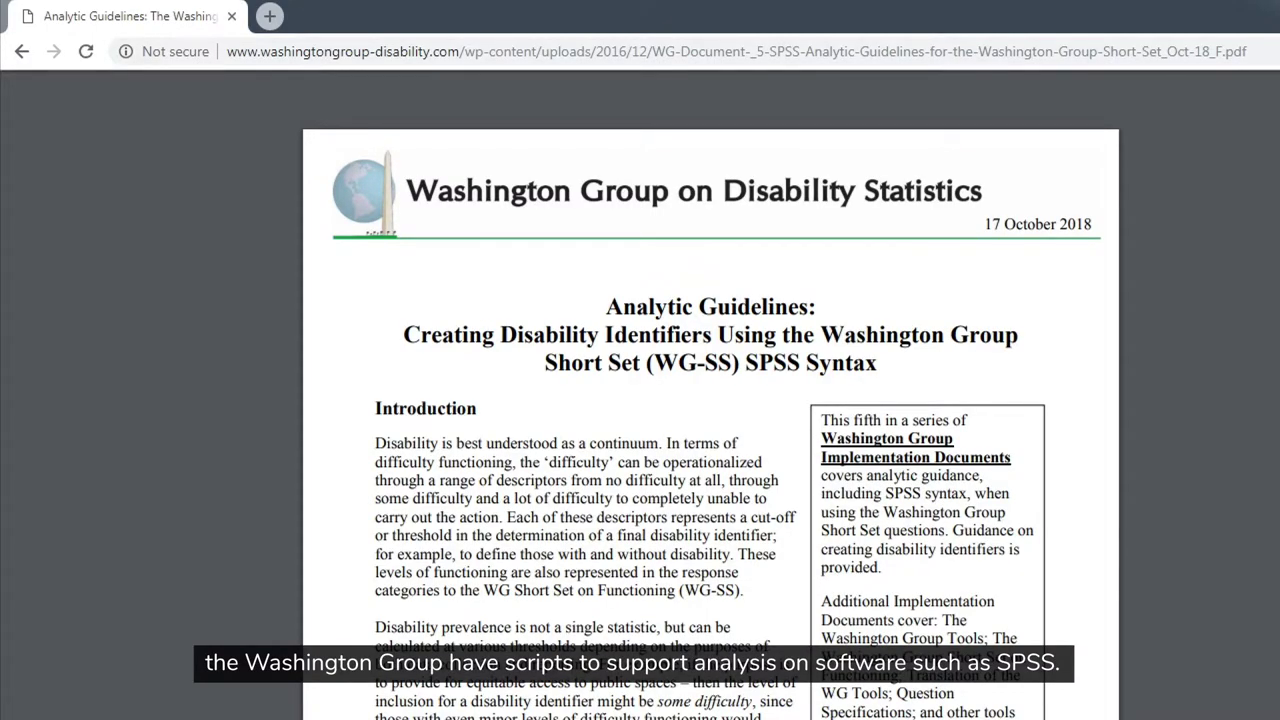
scroll(711, 420, down, 3)
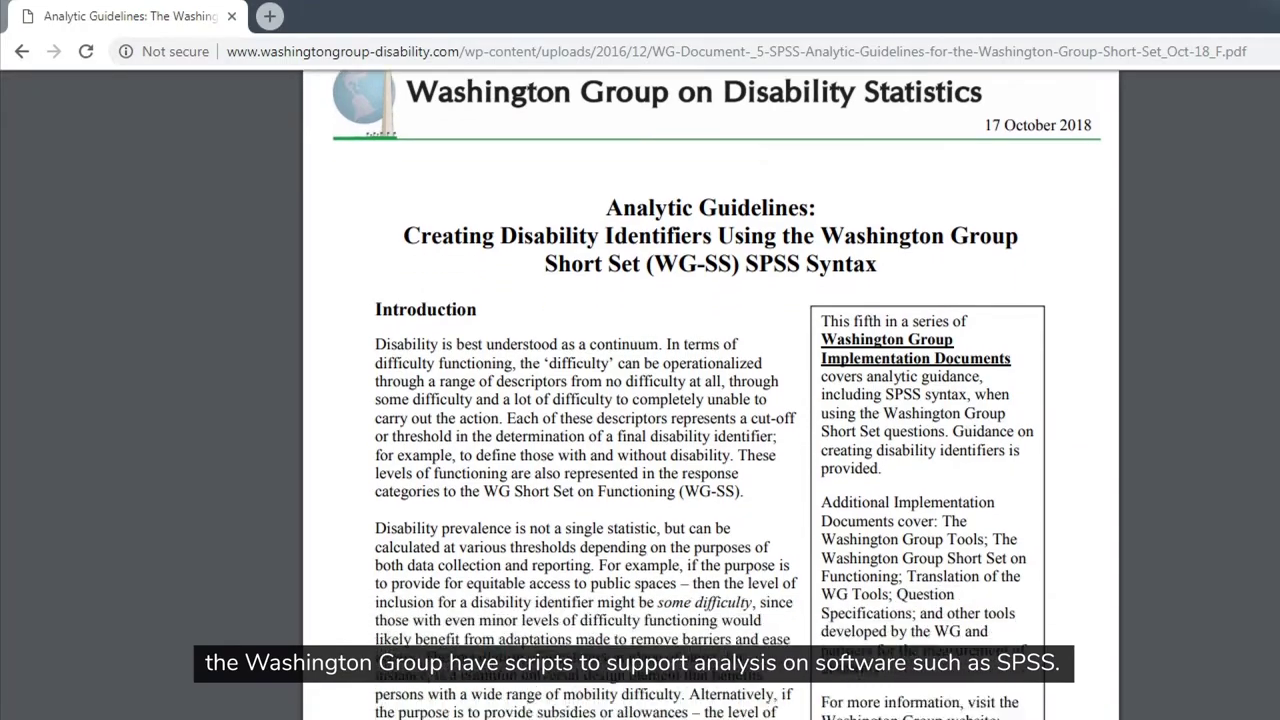
scroll(711, 420, down, 8)
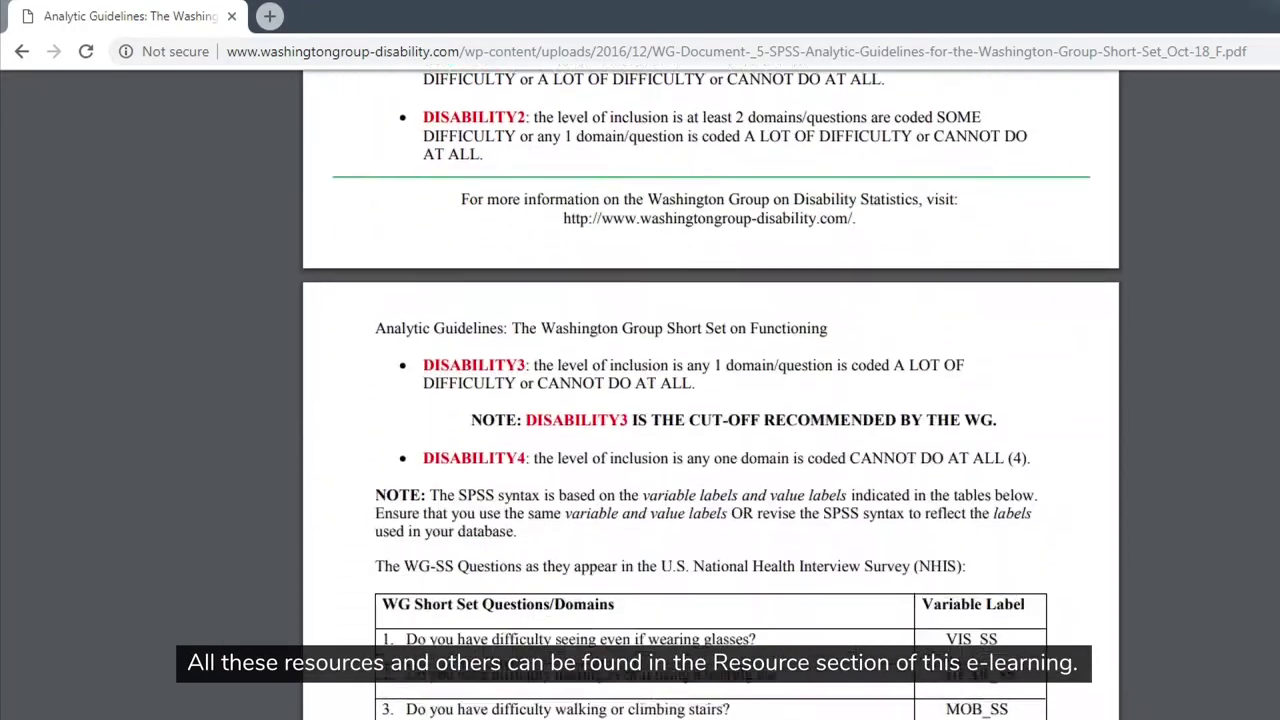
scroll(711, 420, down, 2)
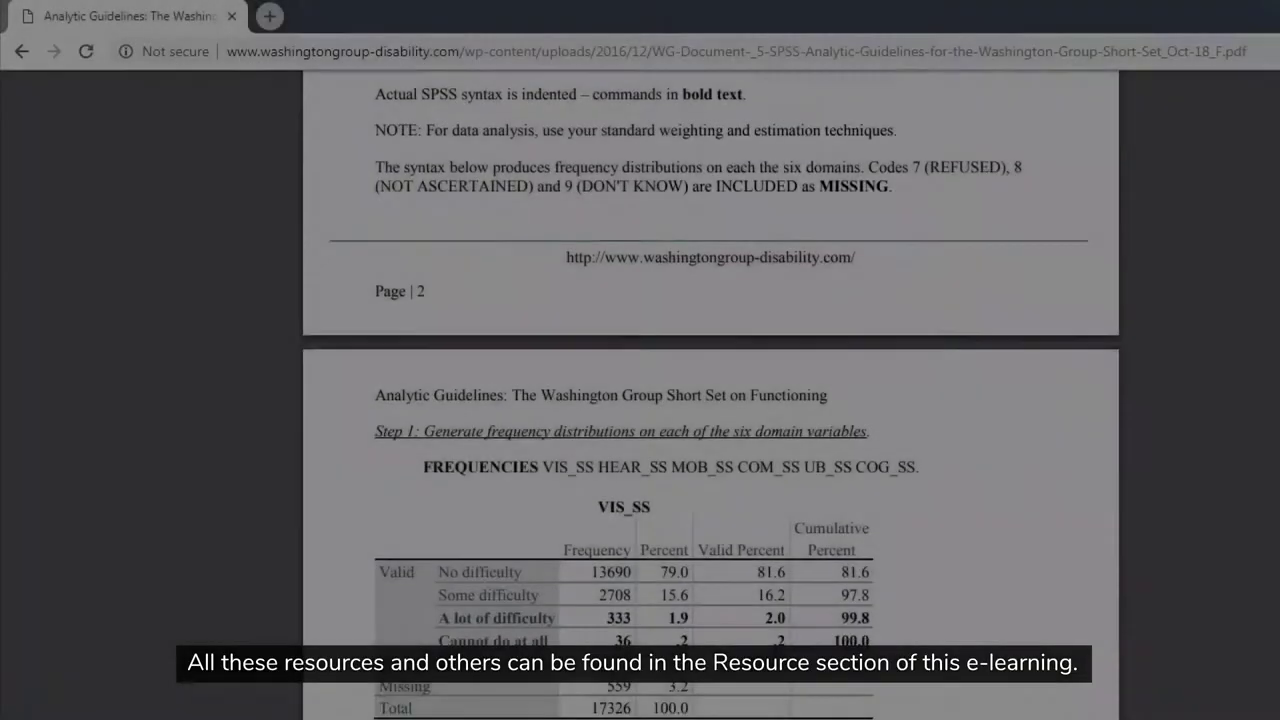